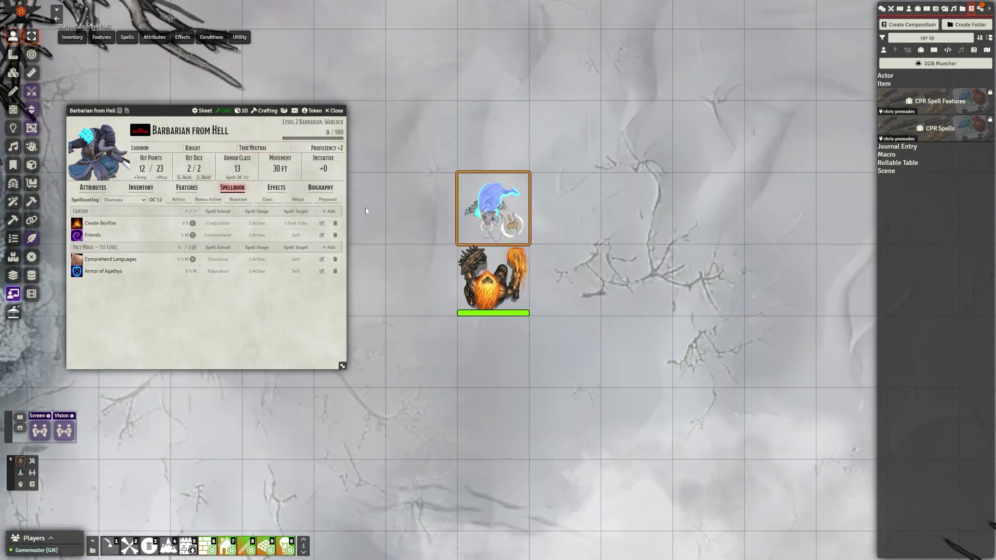
Cast Armor of Agathys from the Barbarian from Hell's spellbook at Pact Slot level 1 without consuming a spell slot.
scroll(367, 211, "up", 7)
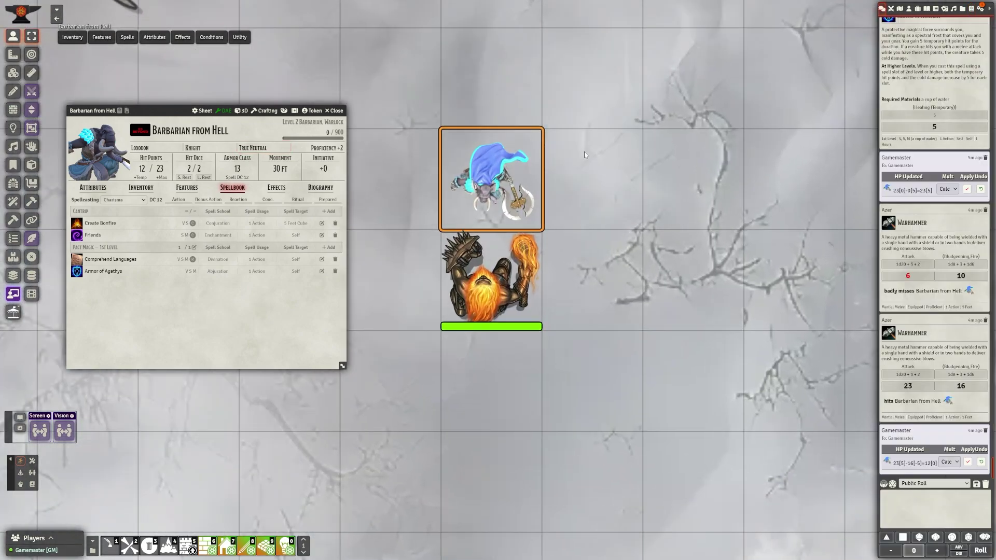
left_click_drag(585, 152, 605, 176)
left_click(77, 271)
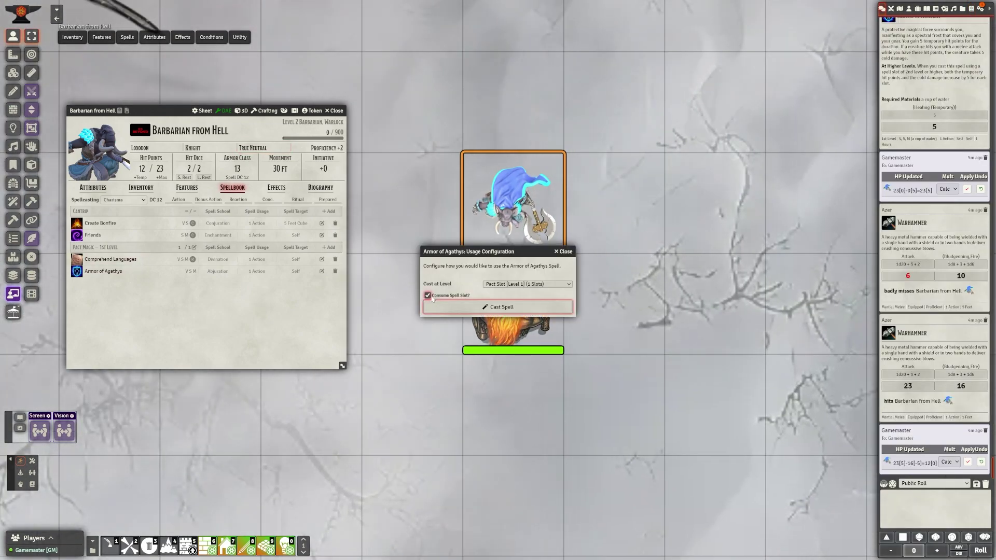
left_click(427, 296)
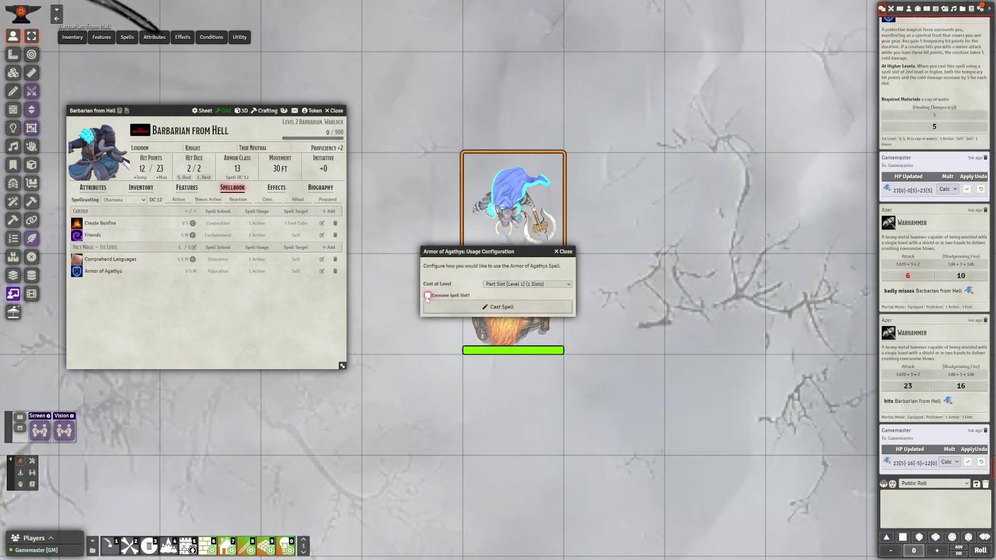
left_click(446, 306)
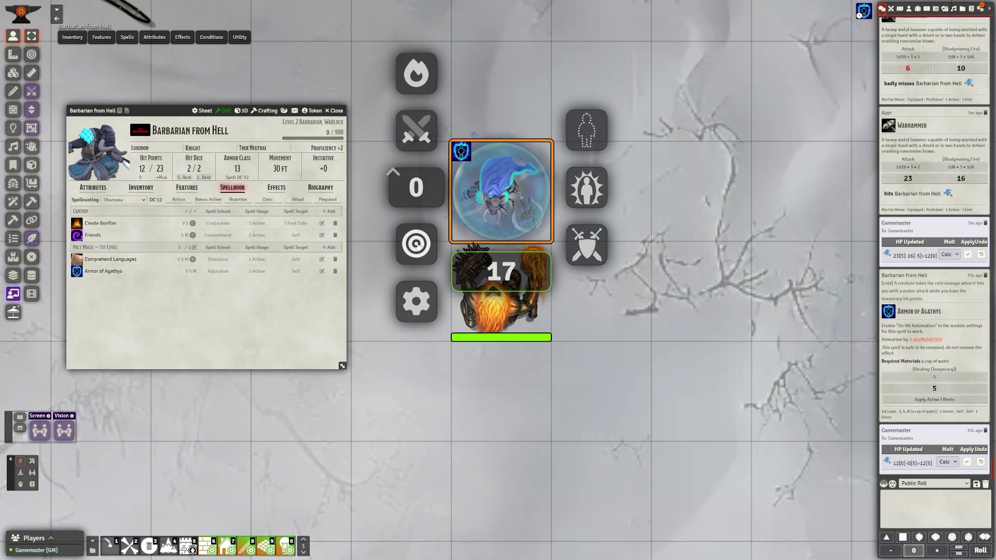
Select the Azer token and target the Barbarian from Hell token with it.
left_click(634, 337)
double_click(524, 306)
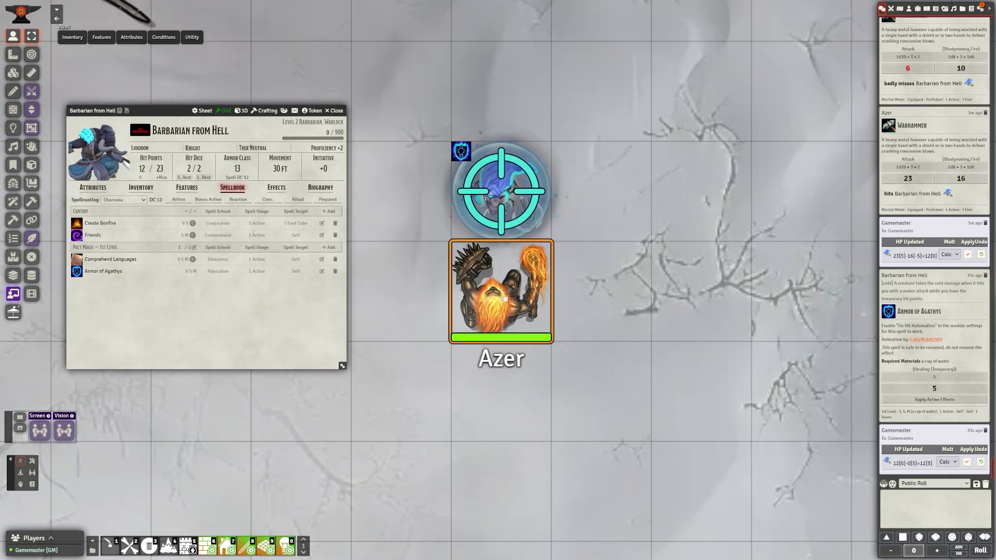
left_click_drag(676, 133, 671, 127)
left_click(687, 204)
left_click(625, 237)
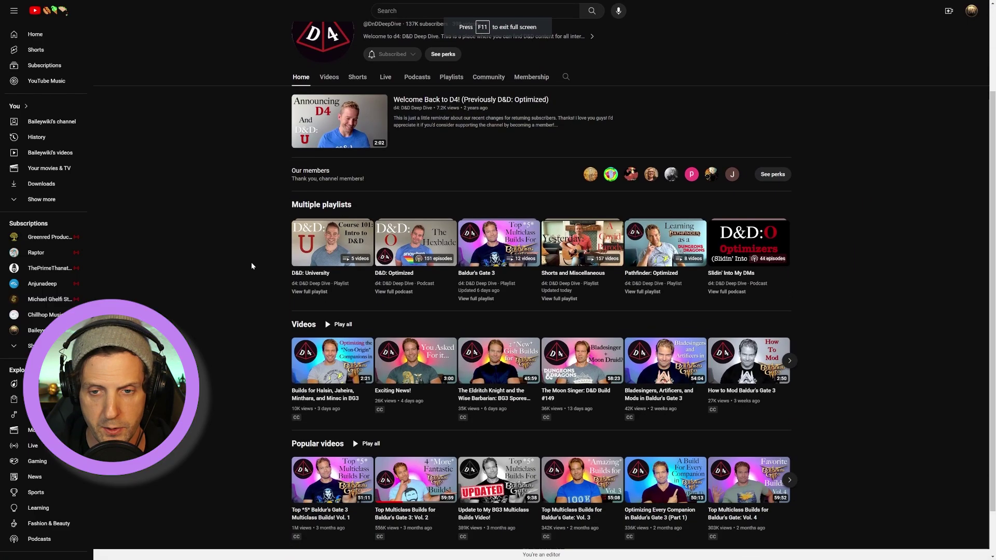
Switch to the browser and look over the d4: D&D Deep Dive channel and the artist's website home page.
scroll(252, 266, "up", 3)
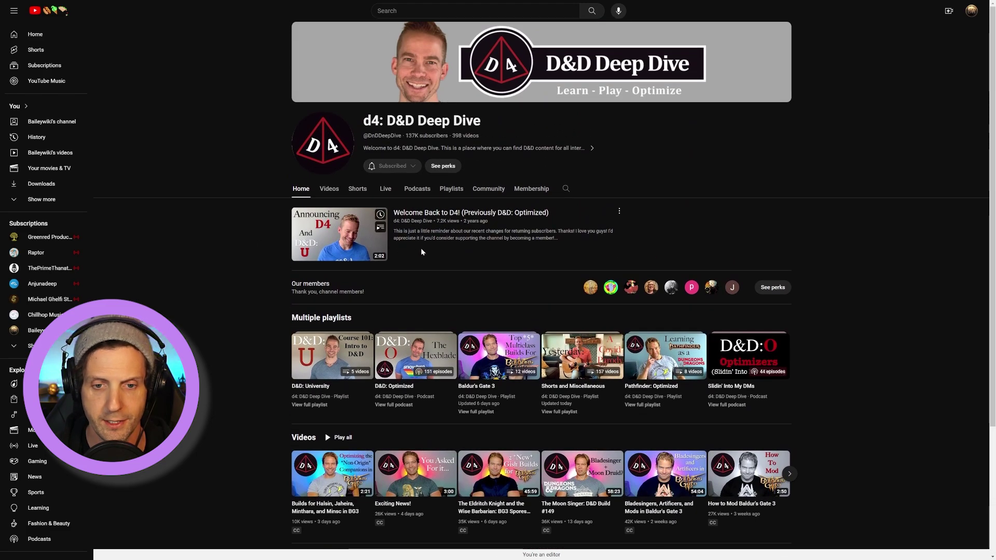
left_click(329, 188)
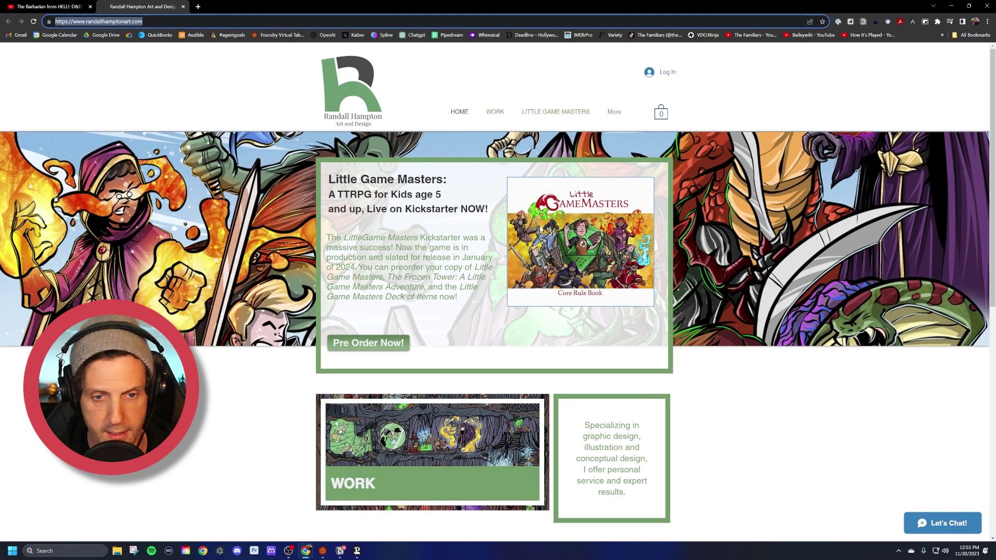
scroll(540, 228, "down", 5)
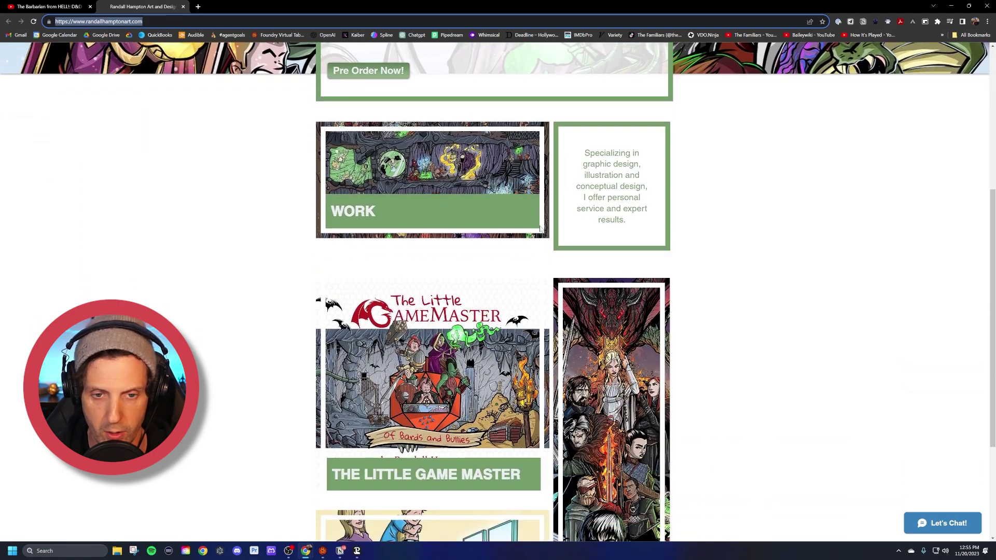
scroll(540, 228, "up", 2)
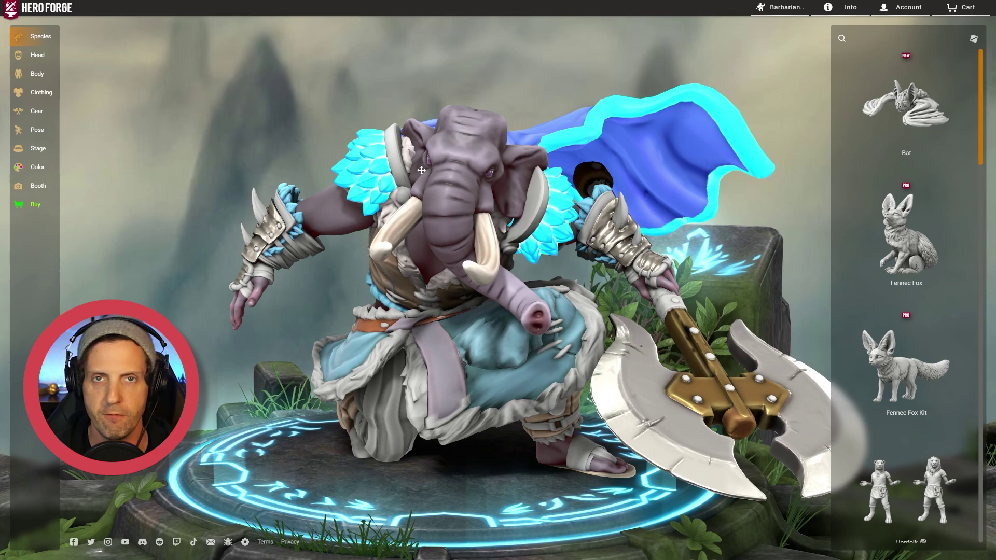
Switch to Hero Forge, look through the mini's purchase options, and choose 3D Digital.
left_click(25, 208)
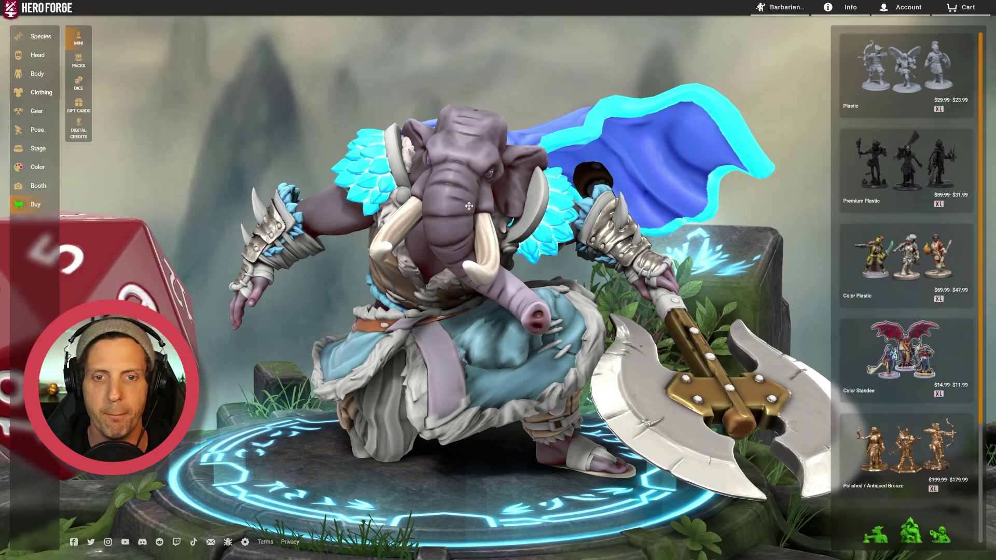
left_click_drag(456, 216, 457, 270)
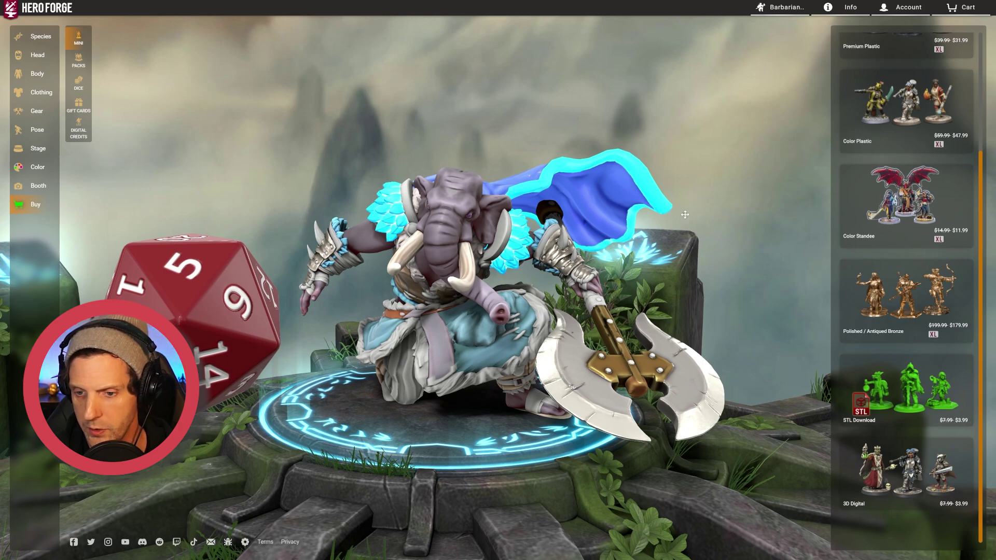
mouse_move(906, 474)
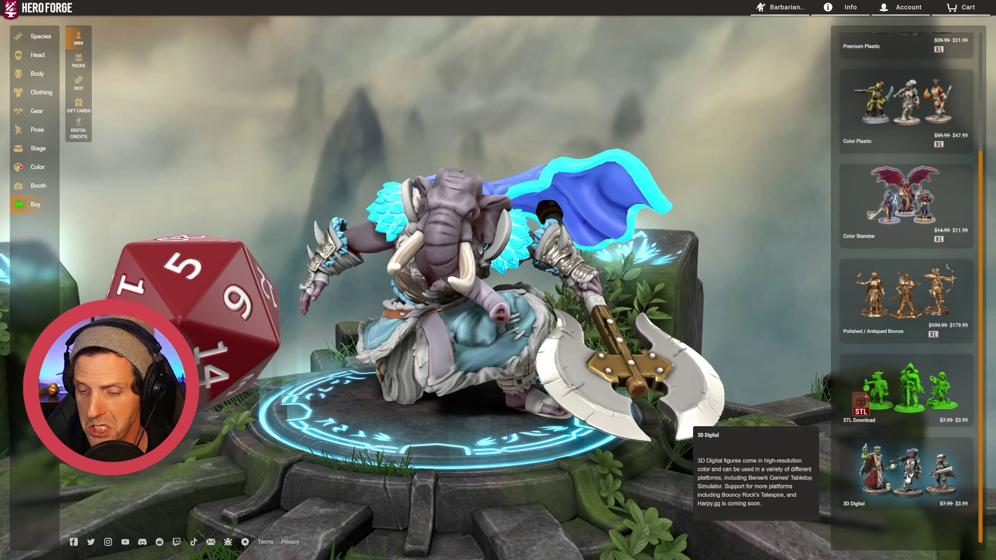
left_click(906, 475)
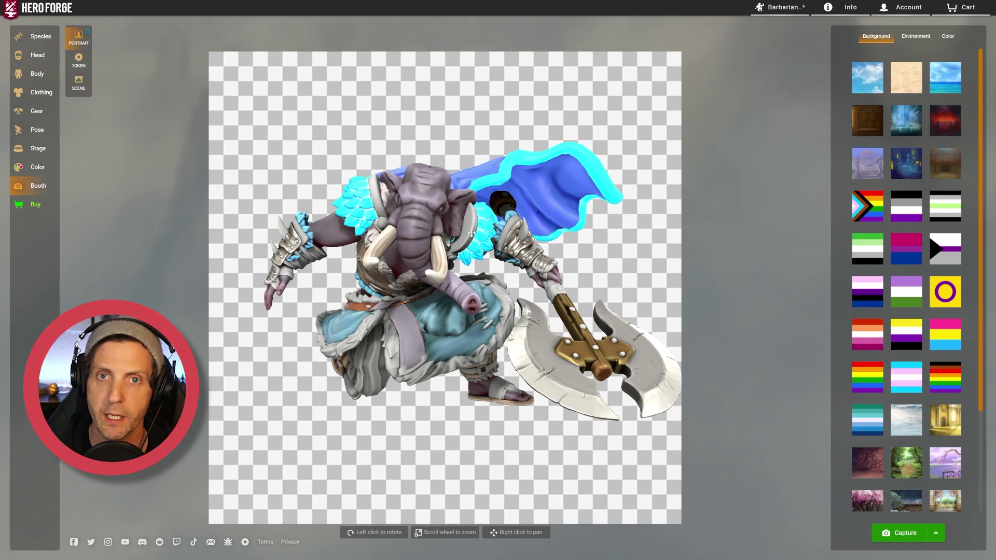
Rotate the mini to a top-down view, capture it as a portrait with a transparent background, and download the image.
left_click_drag(444, 215, 451, 309)
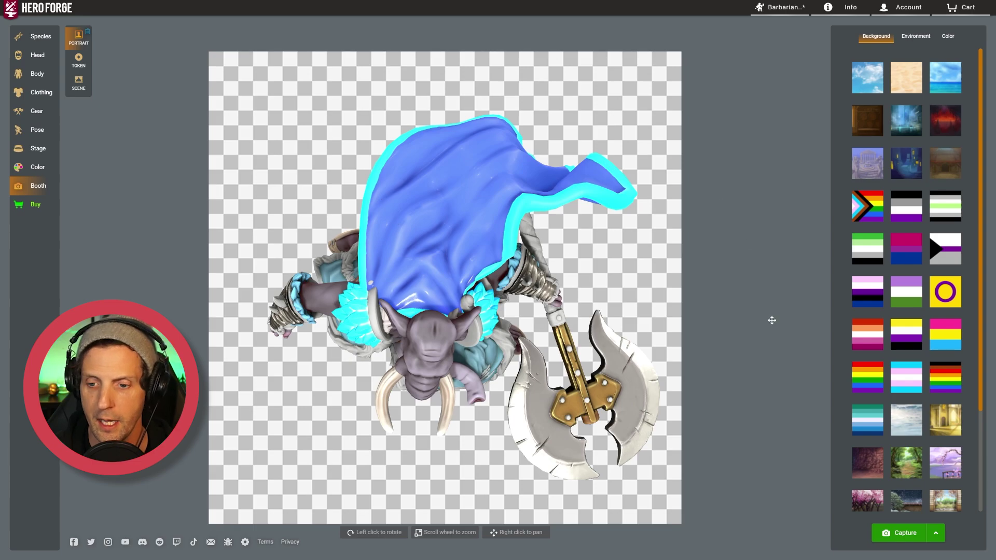
left_click(894, 533)
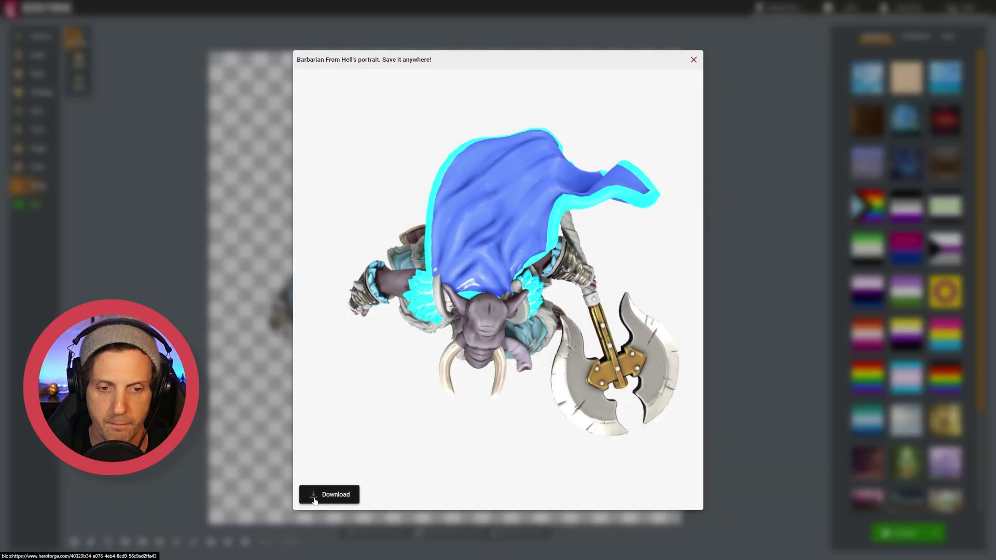
left_click(313, 500)
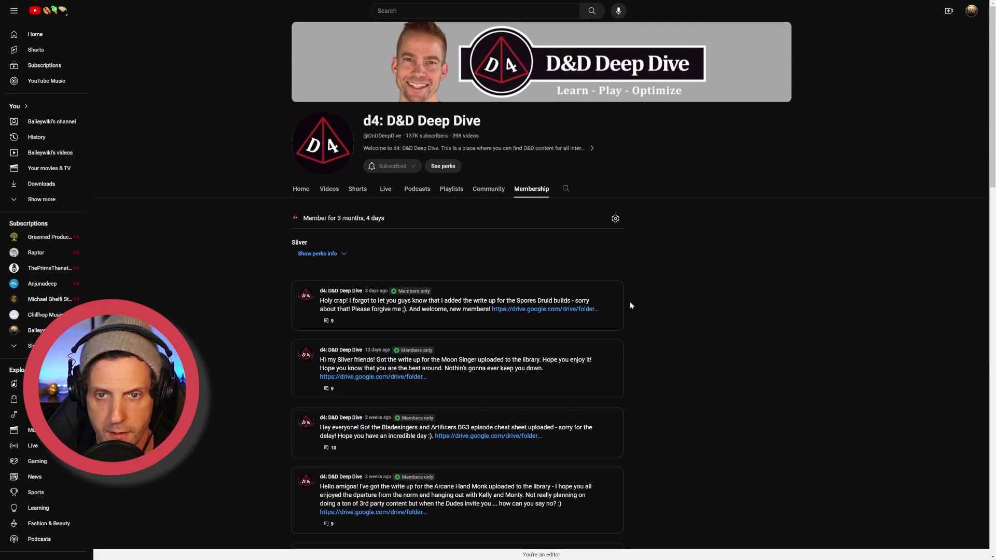
Look through the channel's membership posts and the D&D5e folder in Google Drive for the Barbarian from Hell write-up.
scroll(649, 344, "down", 5)
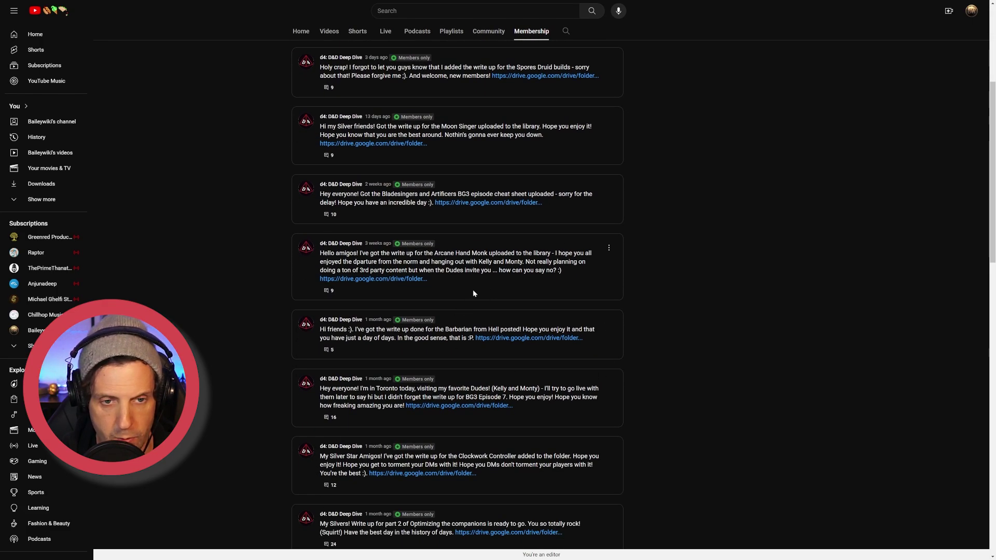
scroll(486, 280, "down", 3)
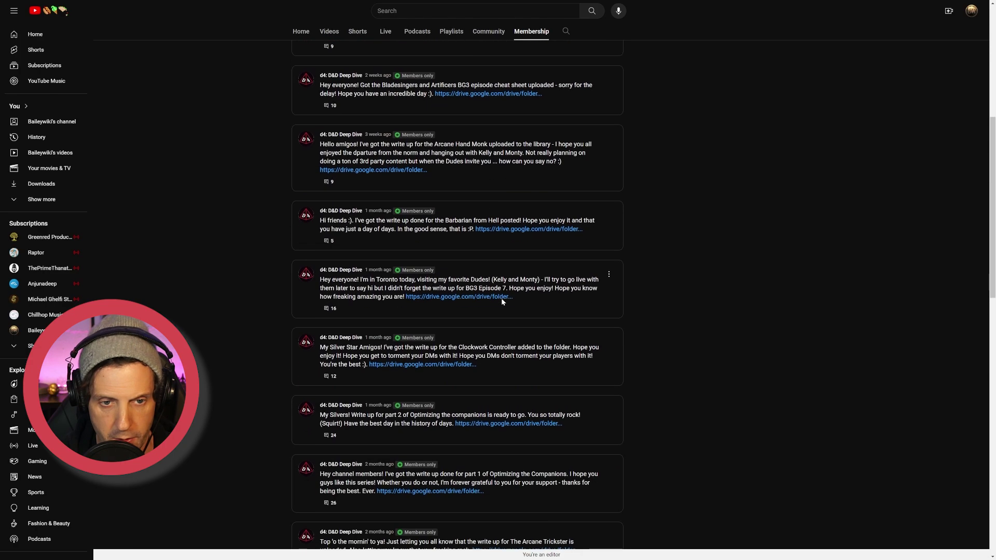
scroll(557, 313, "down", 1)
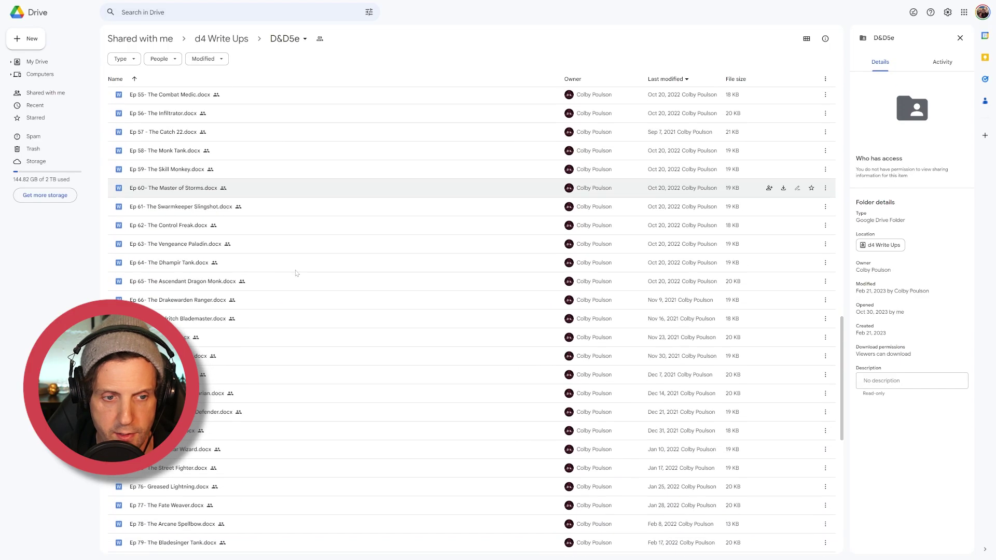
scroll(296, 273, "down", 5)
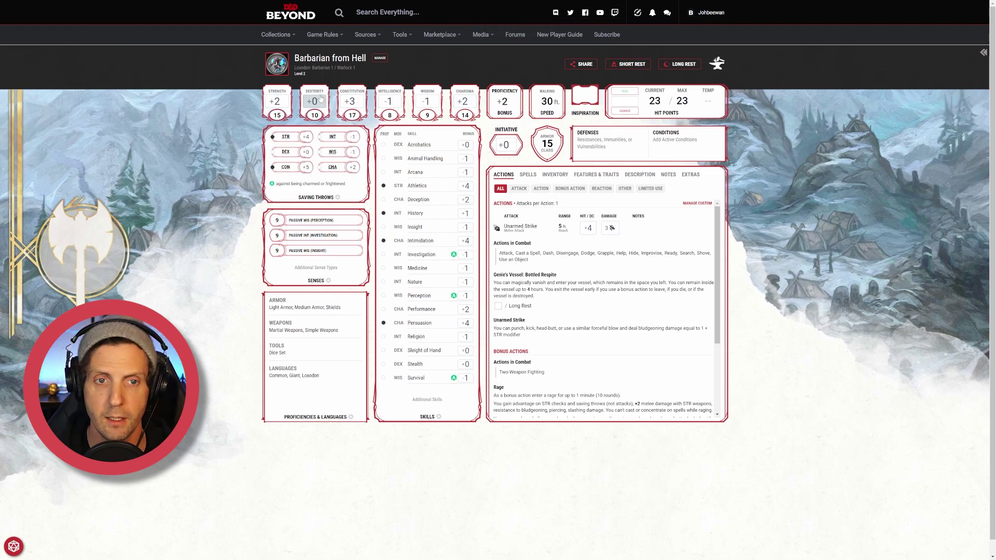
Review the Barbarian from Hell's spells and actions on its D&D Beyond character sheet.
left_click(528, 176)
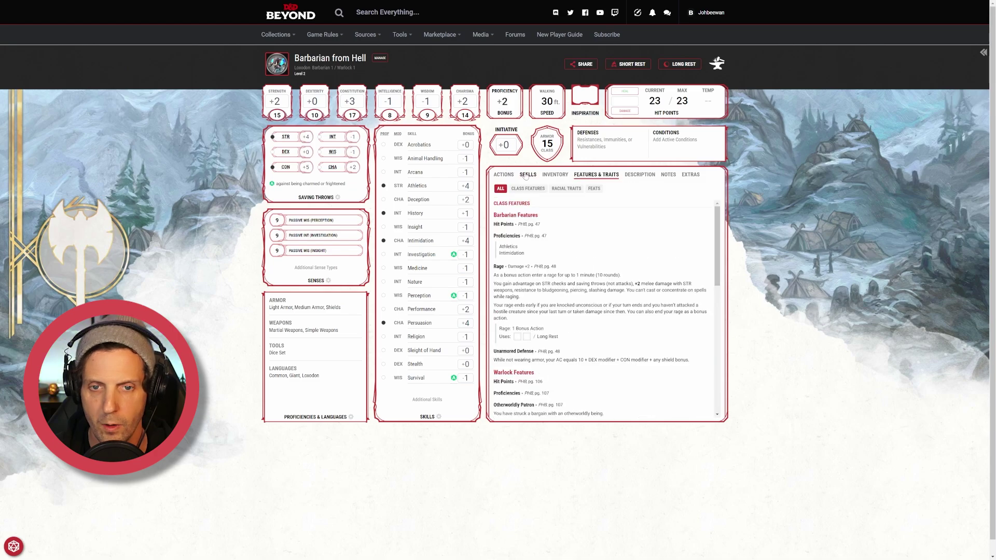
left_click(529, 174)
left_click(503, 175)
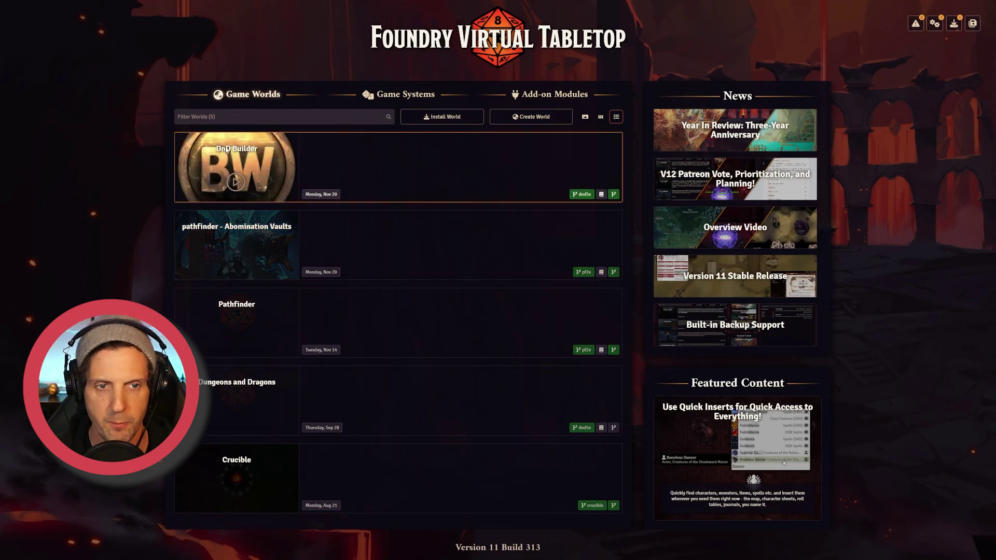
Switch to Foundry Virtual Tabletop, view the add-on modules in setup, and open module management inside the game world.
left_click(555, 95)
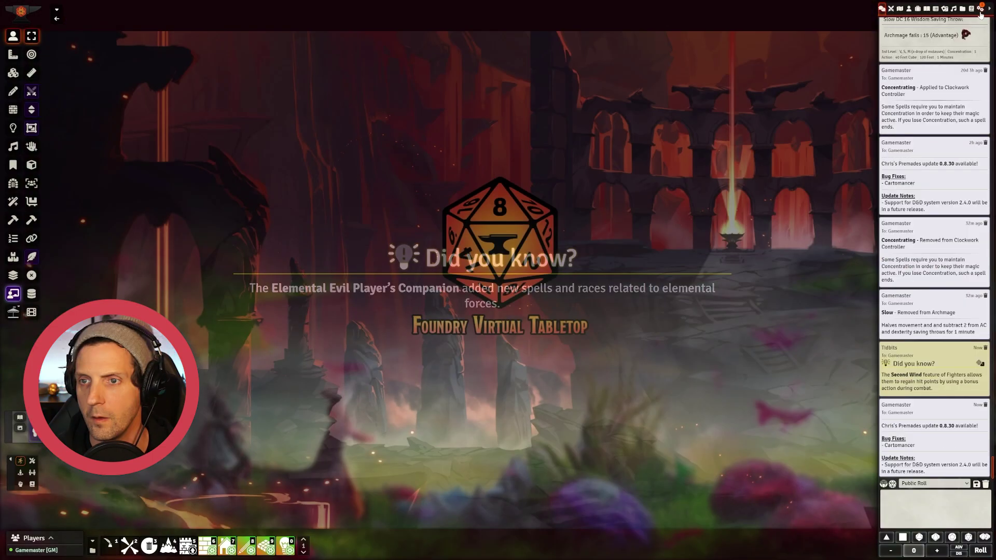
left_click(980, 8)
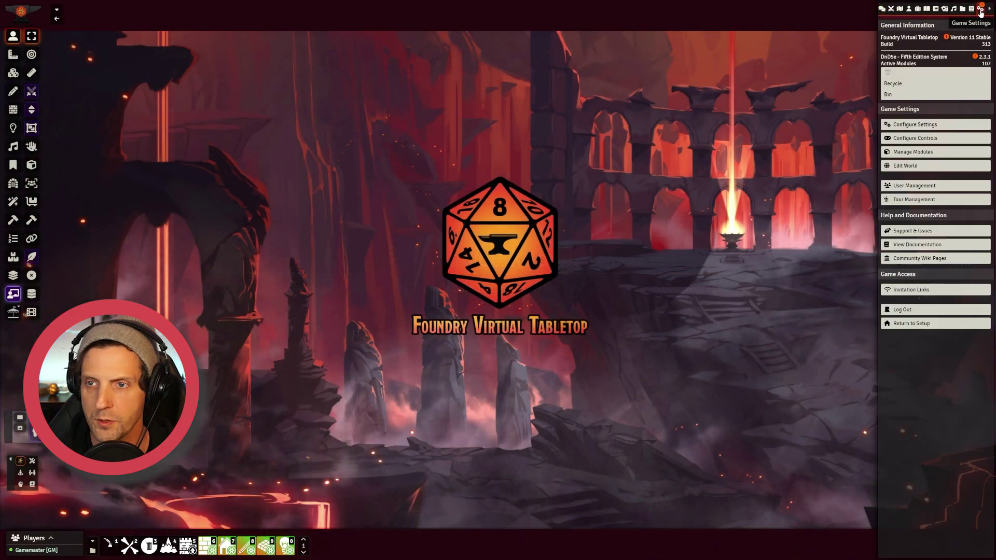
left_click(925, 151)
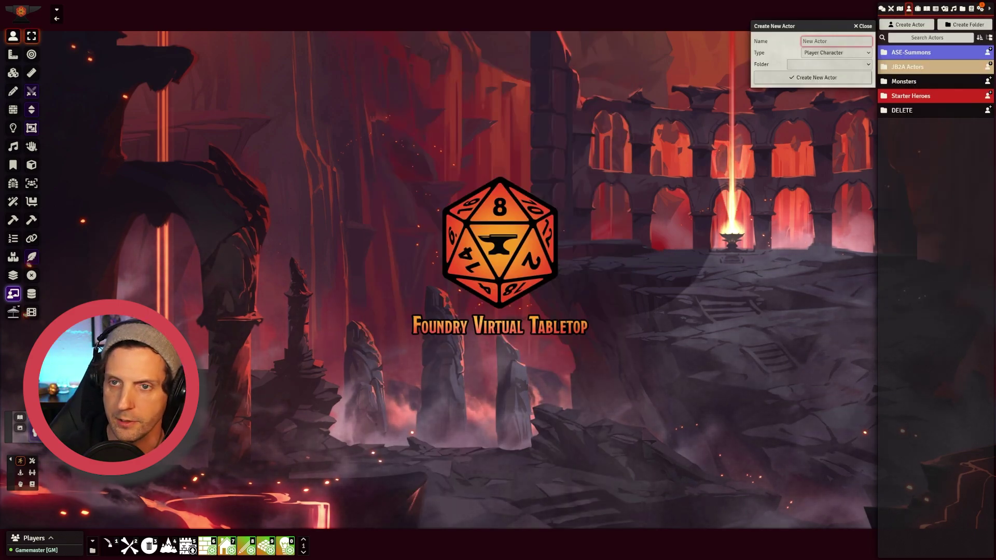
Create a Player Character actor named "Barbarian from Hell" and open the D&D Beyond importer from its sheet.
type("Barbarian from Hell")
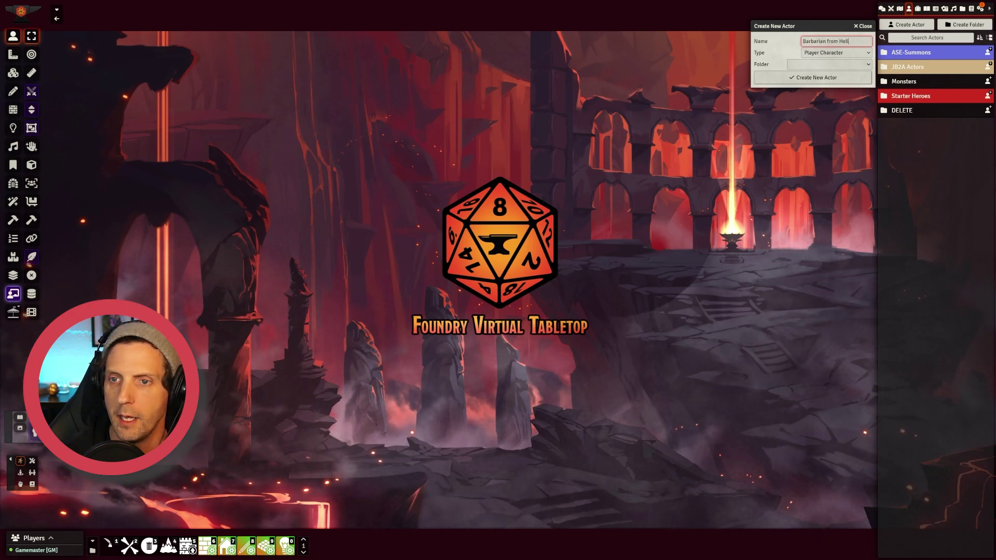
key("Return")
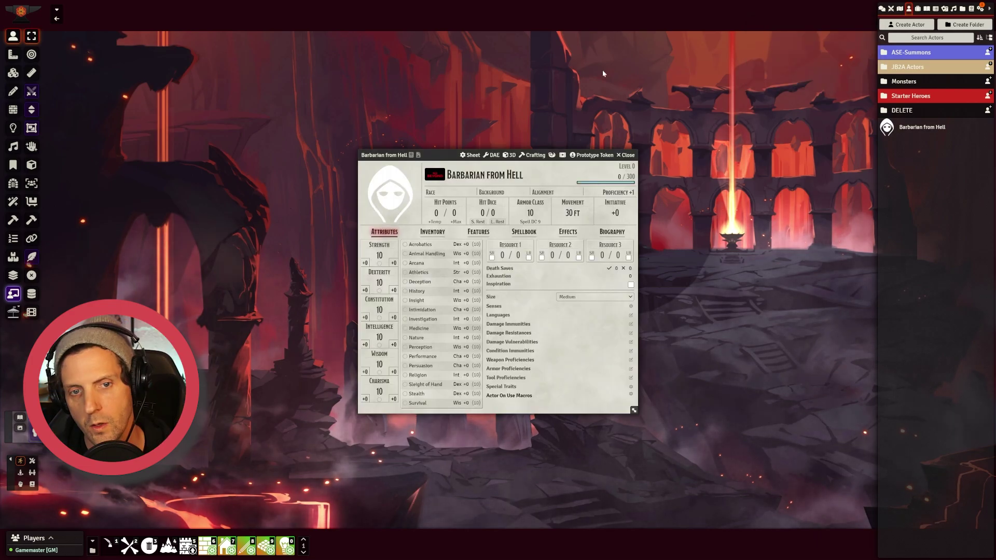
left_click(435, 177)
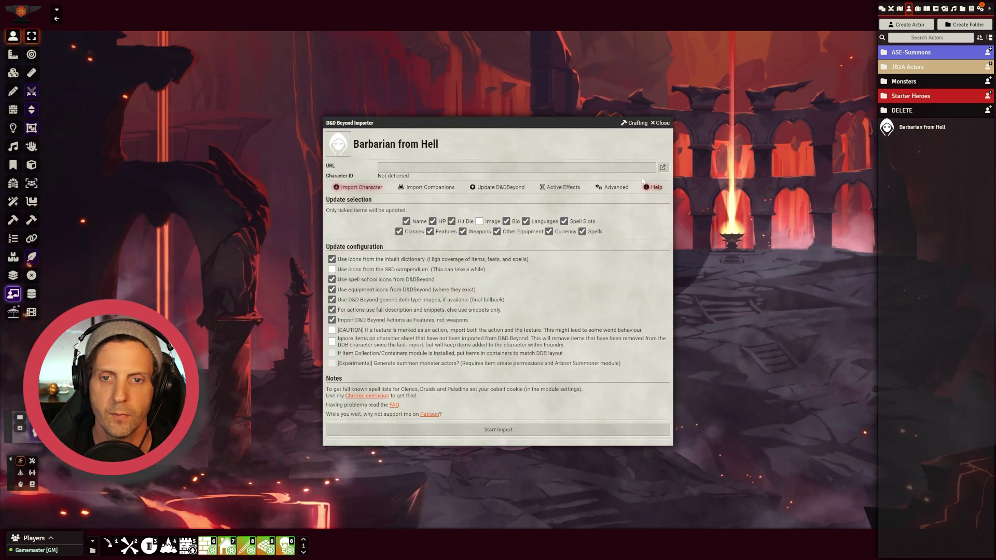
Copy the character's D&D Beyond page URL into the importer and import the character with the Default resource selection.
key("super")
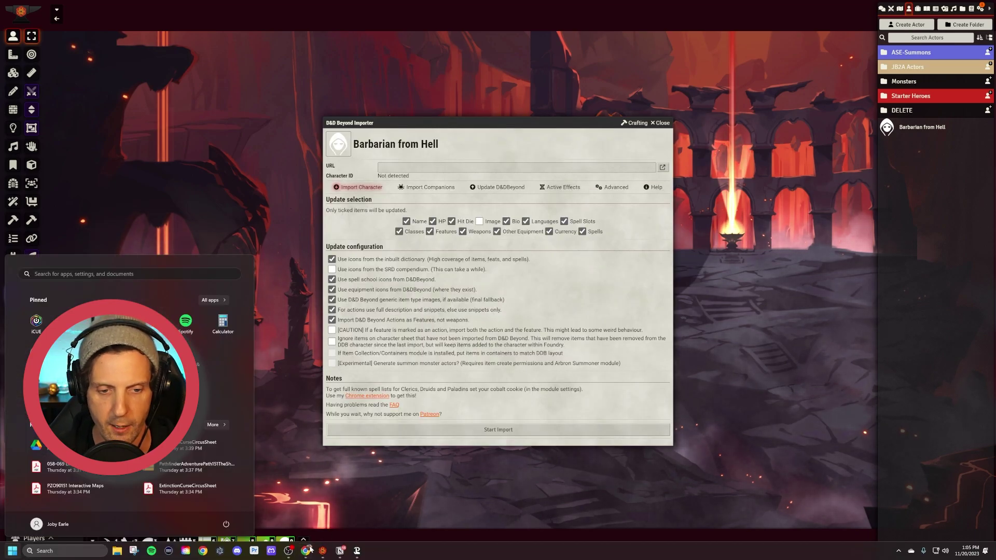
left_click(307, 551)
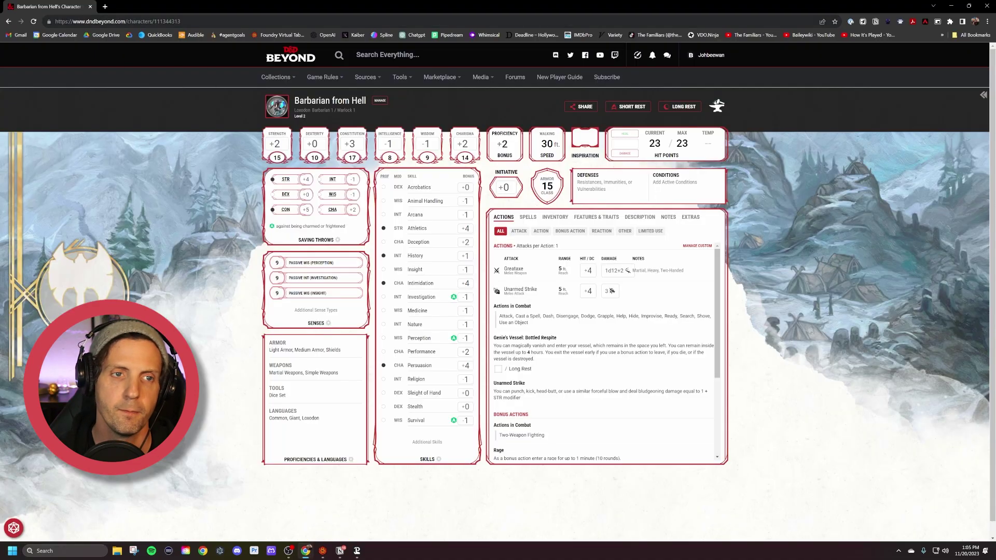
left_click(121, 22)
key("ctrl+c")
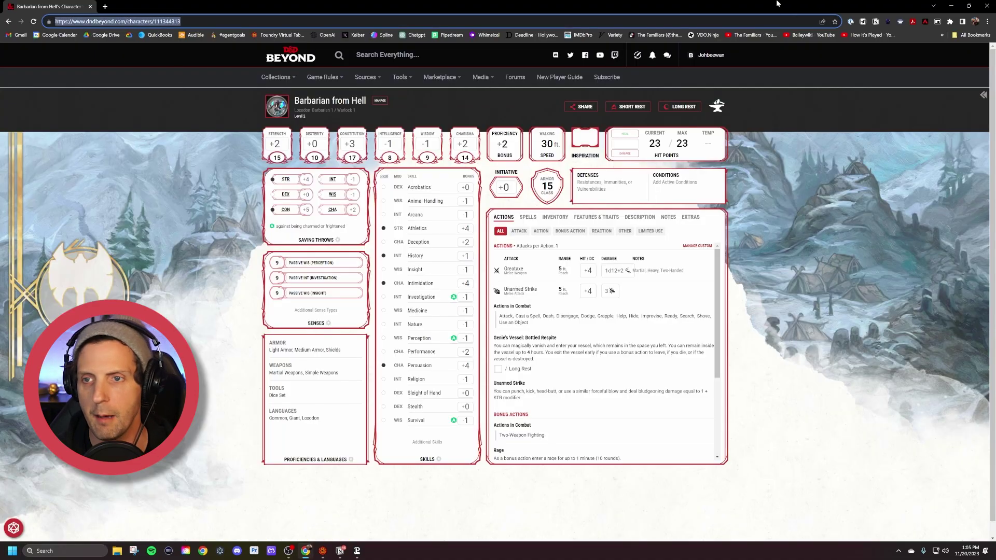
left_click(952, 5)
key("ctrl+v")
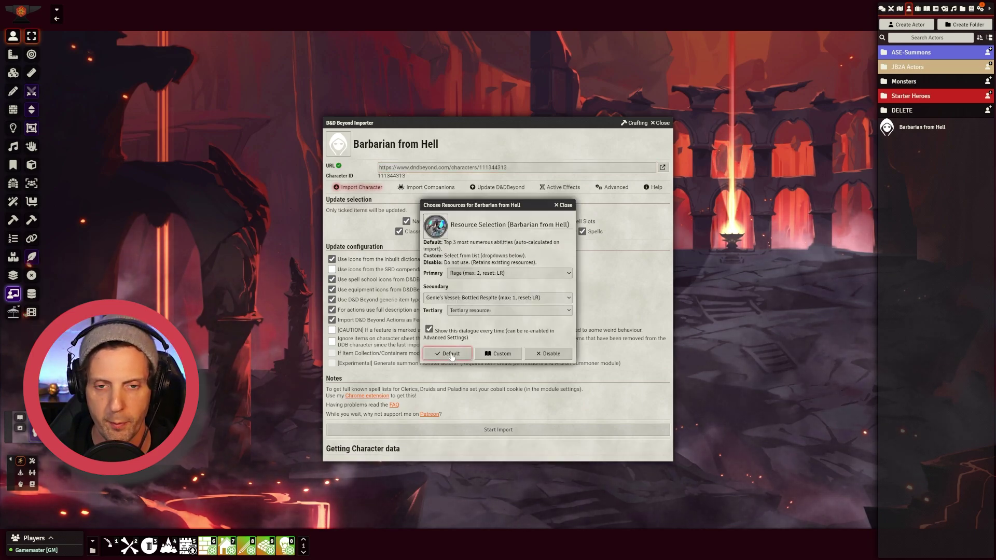
left_click(451, 354)
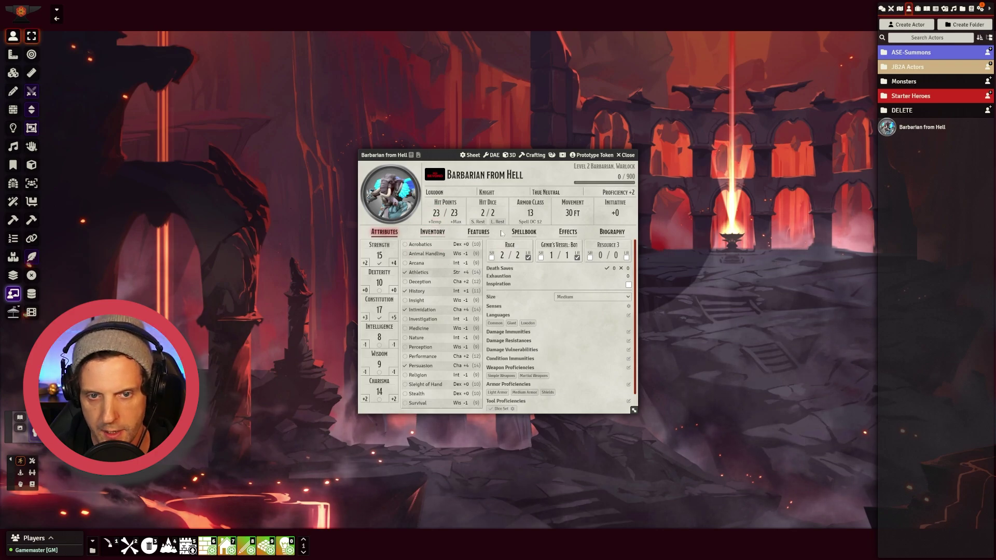
Review the imported character's inventory and features.
left_click(428, 233)
left_click(469, 234)
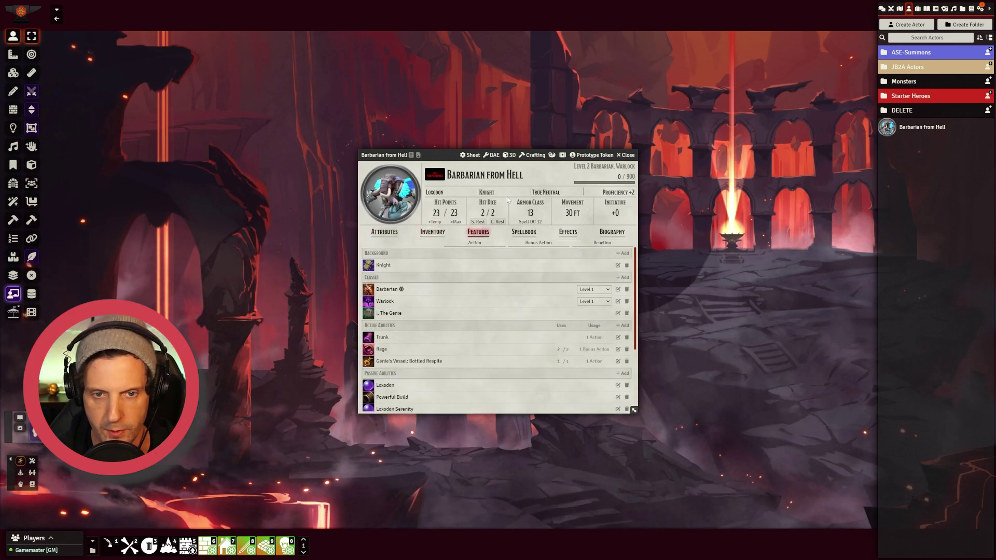
Review the imported character's effects, biography and attributes.
left_click(568, 232)
left_click(613, 232)
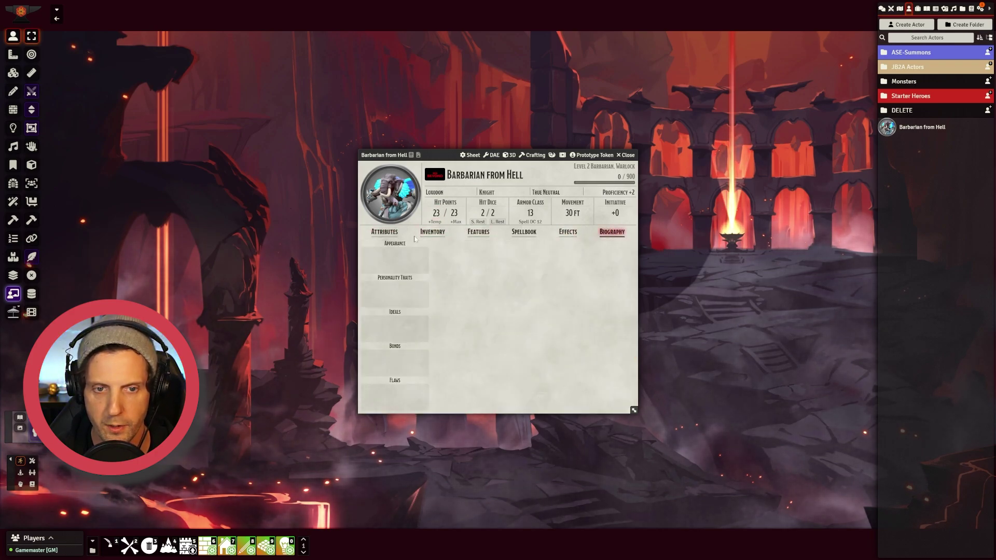
left_click(384, 232)
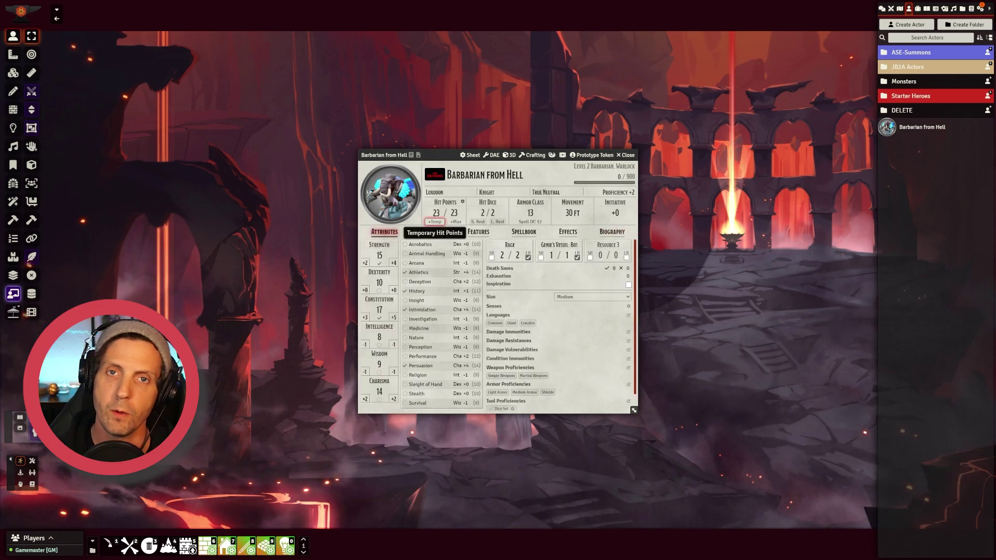
Open the character's 3D portrait configuration and check the 3D Portraits module settings.
left_click(511, 157)
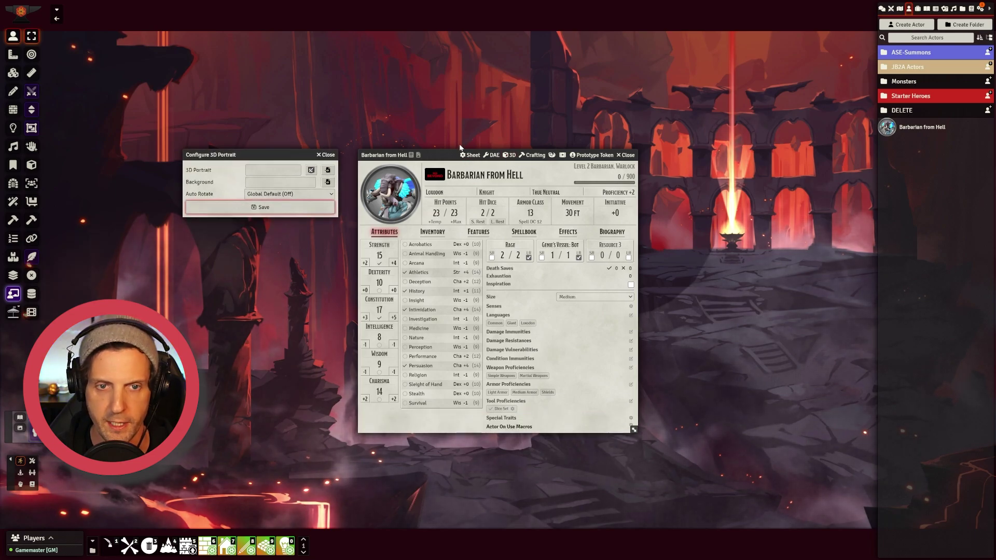
mouse_move(242, 154)
left_mouse_down()
mouse_move(249, 164)
mouse_move(241, 159)
left_mouse_up()
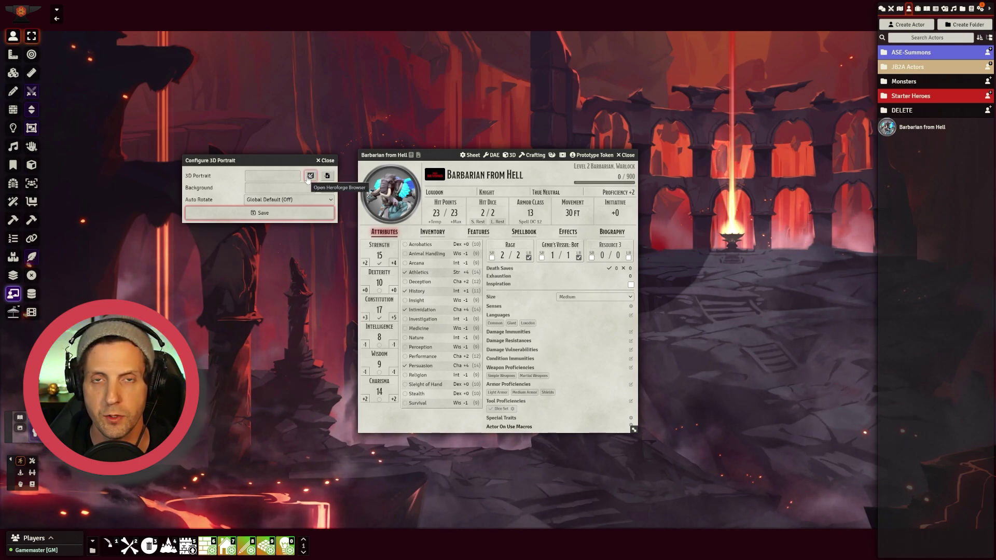
left_click(980, 9)
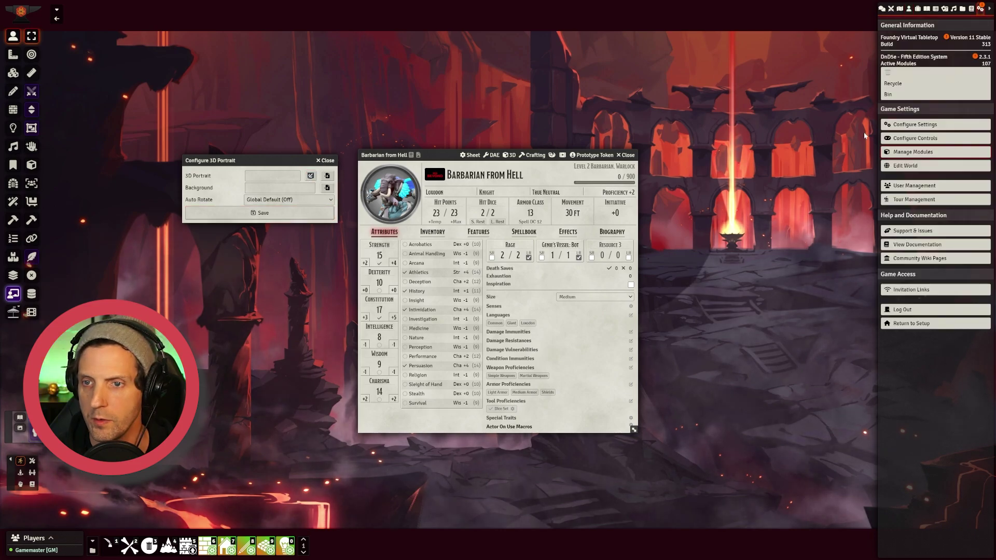
left_click(923, 130)
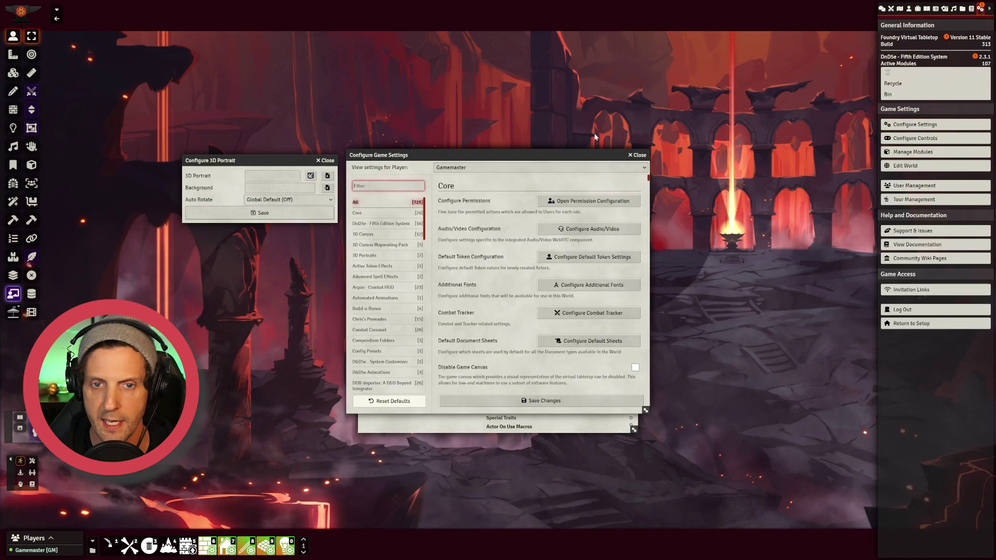
left_click(366, 254)
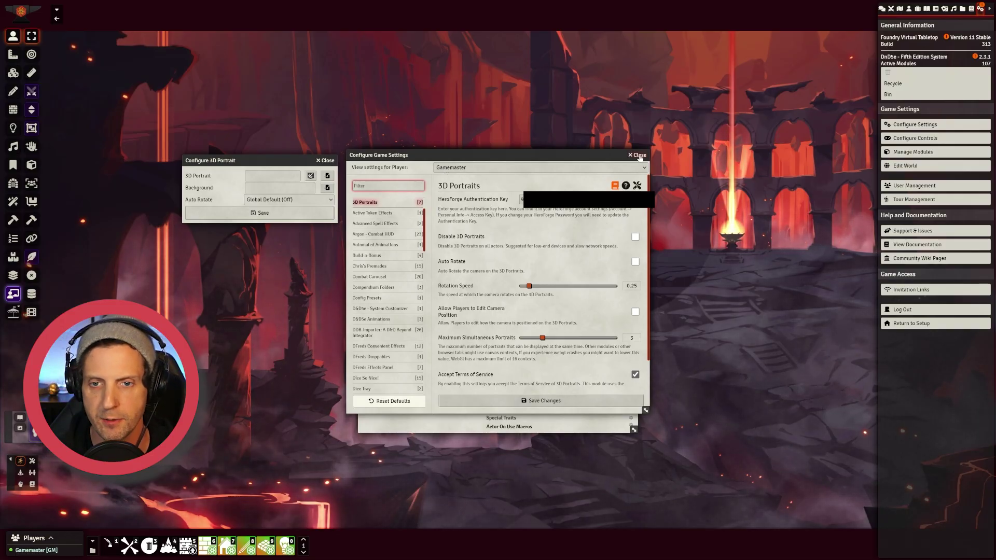
left_click(629, 155)
Choose the Barbarian From Hell miniature from the HeroForge browser as the 3D portrait and save the configuration.
left_click_drag(264, 162, 213, 169)
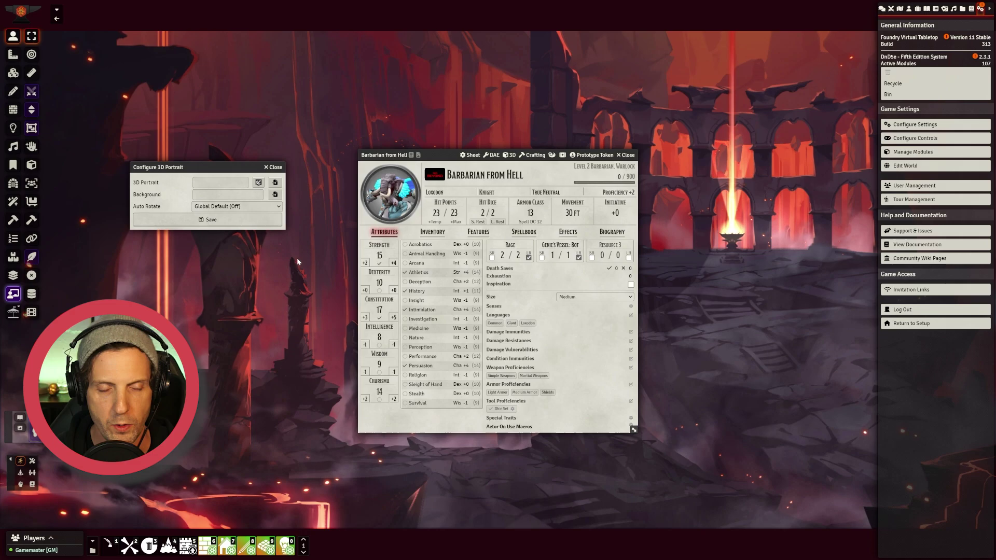
left_click(258, 183)
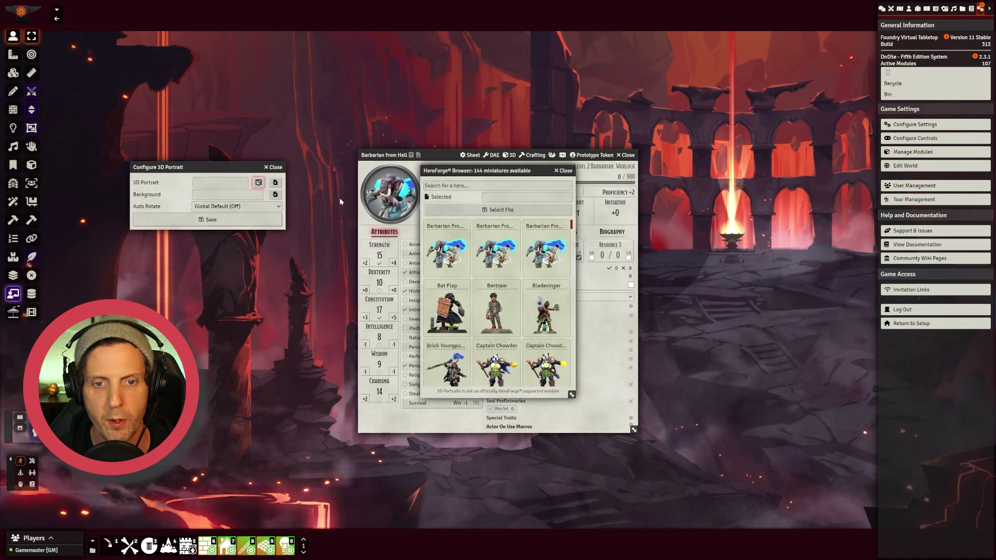
scroll(462, 283, "down", 10)
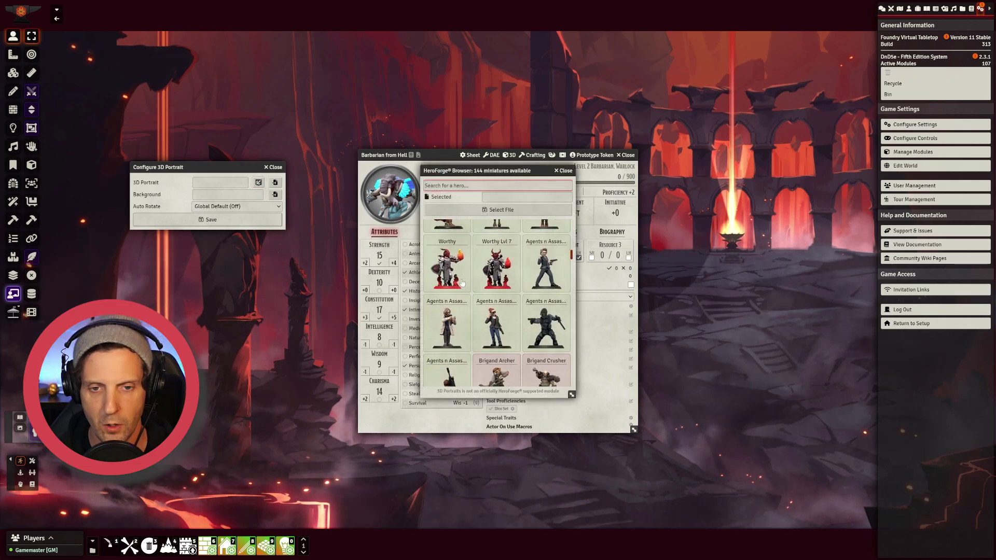
scroll(463, 283, "up", 10)
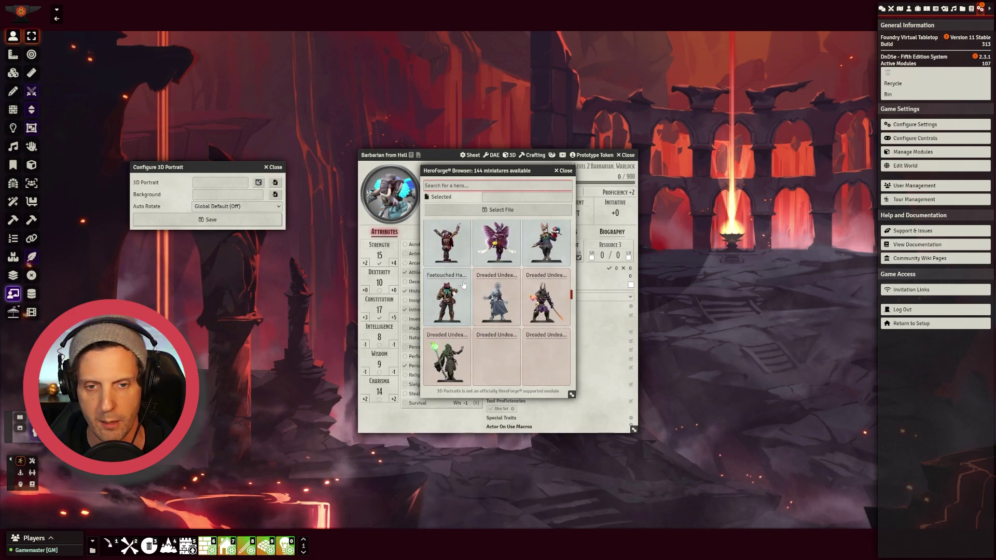
left_click(501, 235)
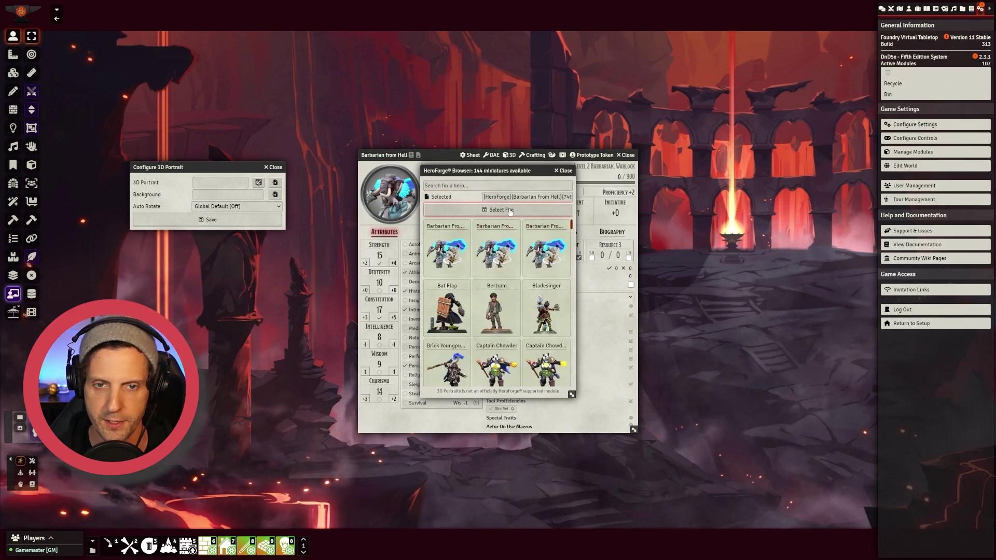
left_click(497, 210)
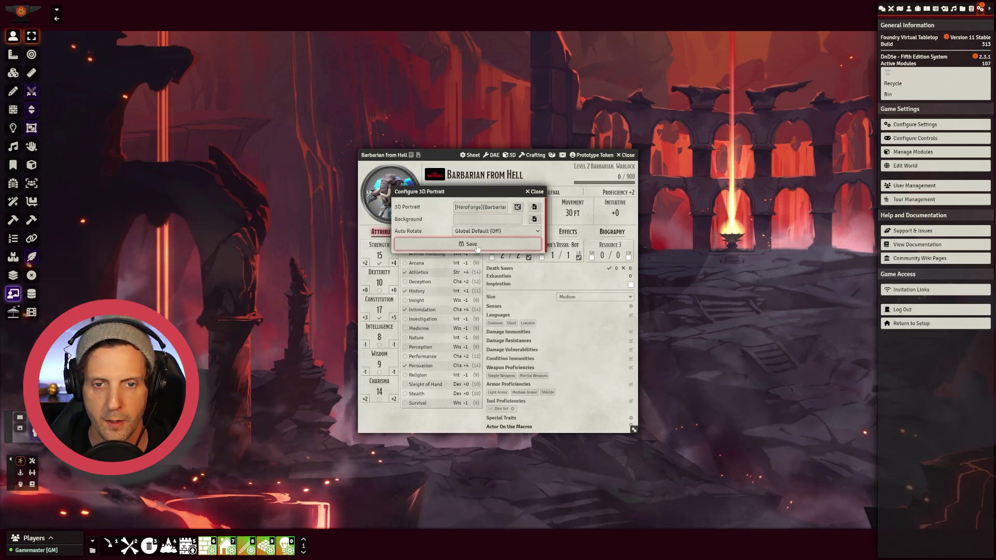
left_click(472, 245)
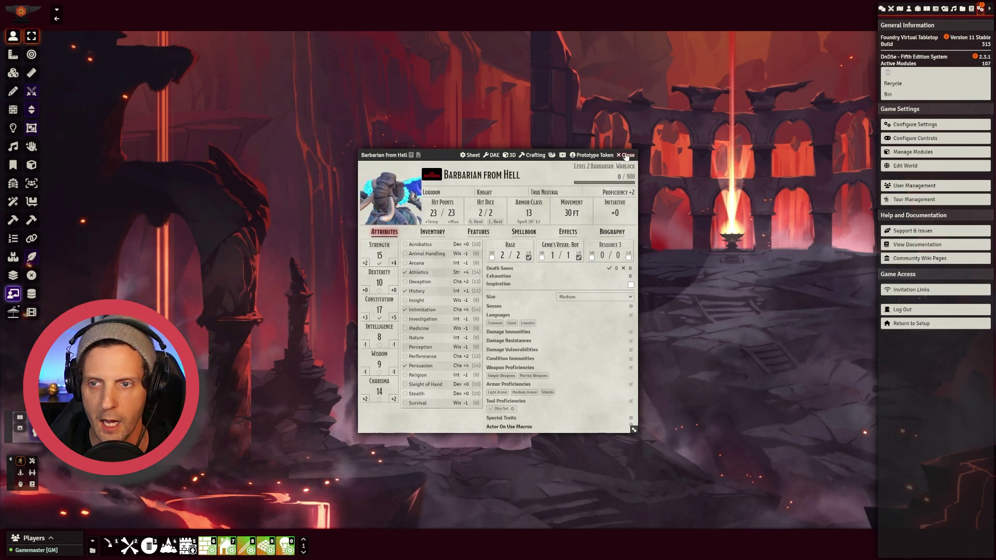
Open the Barbarian from Hell artwork, save the 3D portrait's camera view, and check it on the character sheet.
left_click(909, 8)
key("Escape")
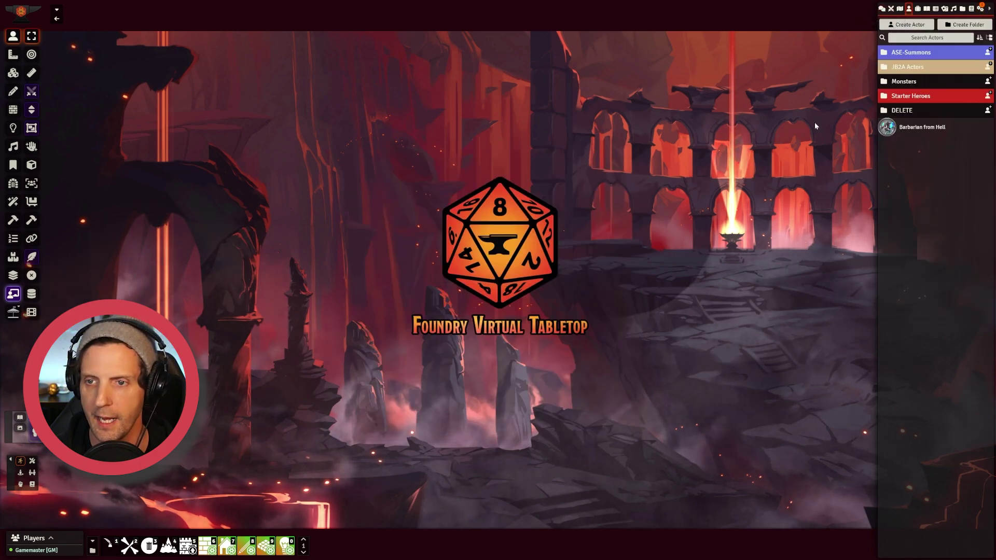
right_click(914, 128)
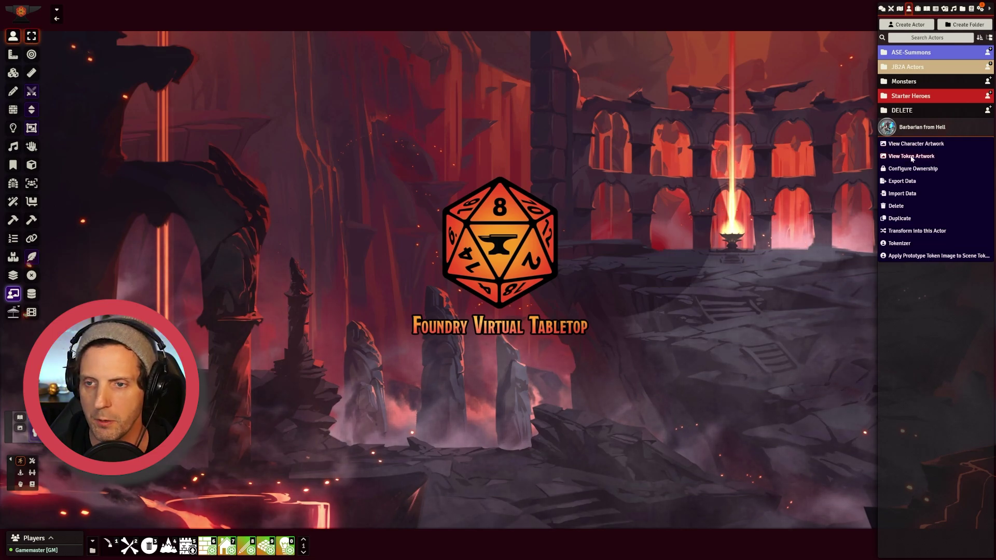
left_click(912, 156)
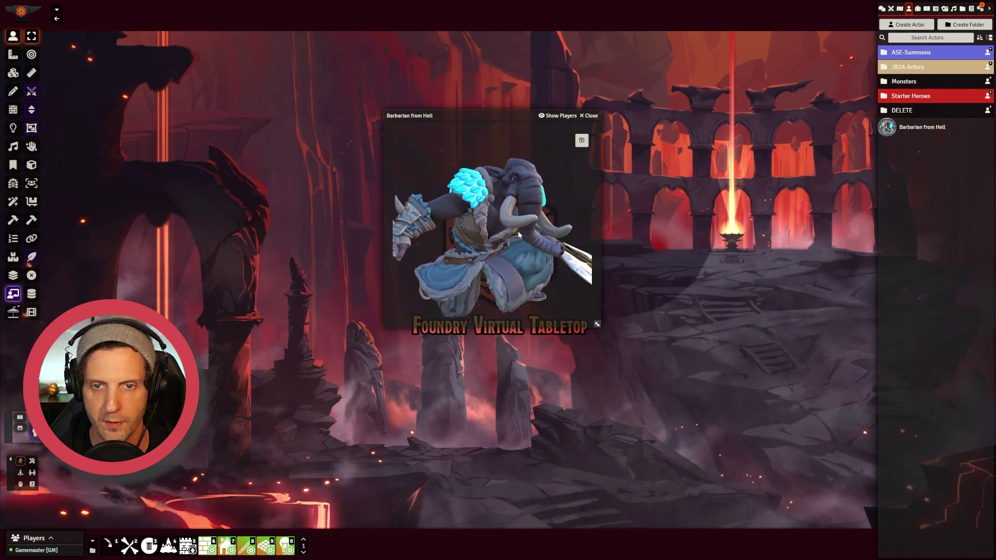
left_click(581, 141)
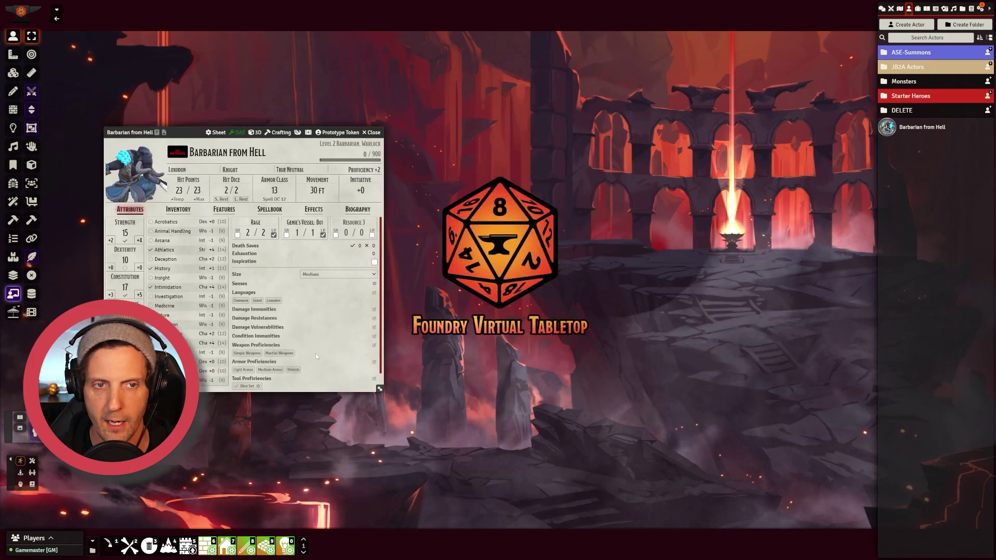
left_click_drag(188, 132, 489, 129)
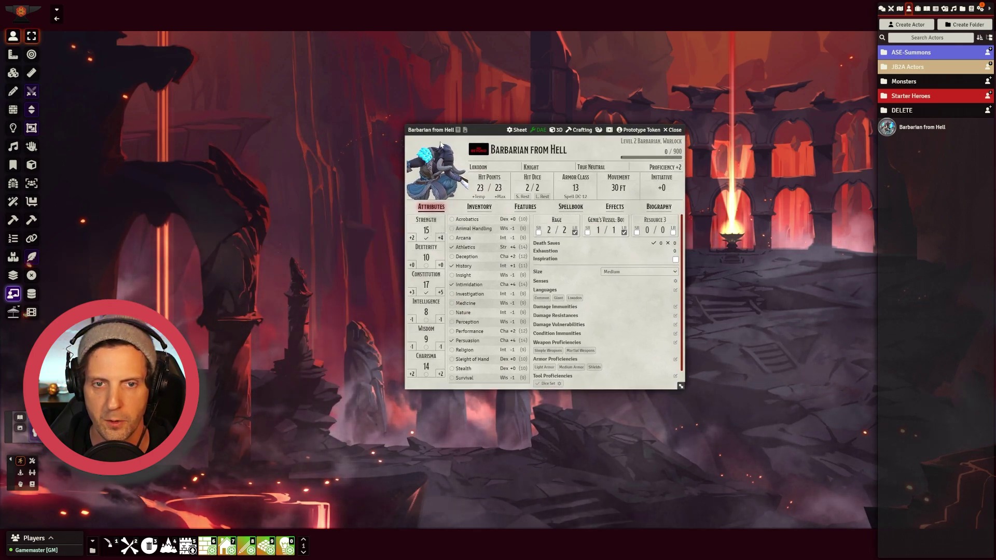
left_click(673, 130)
Reopen the Barbarian from Hell artwork to examine the 3D portrait, and close it.
right_click(912, 129)
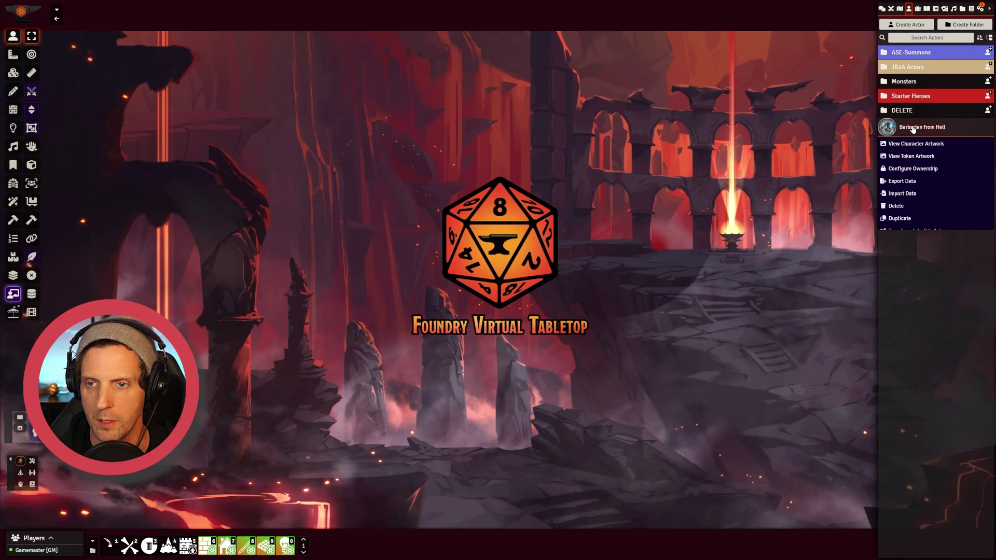
left_click(910, 157)
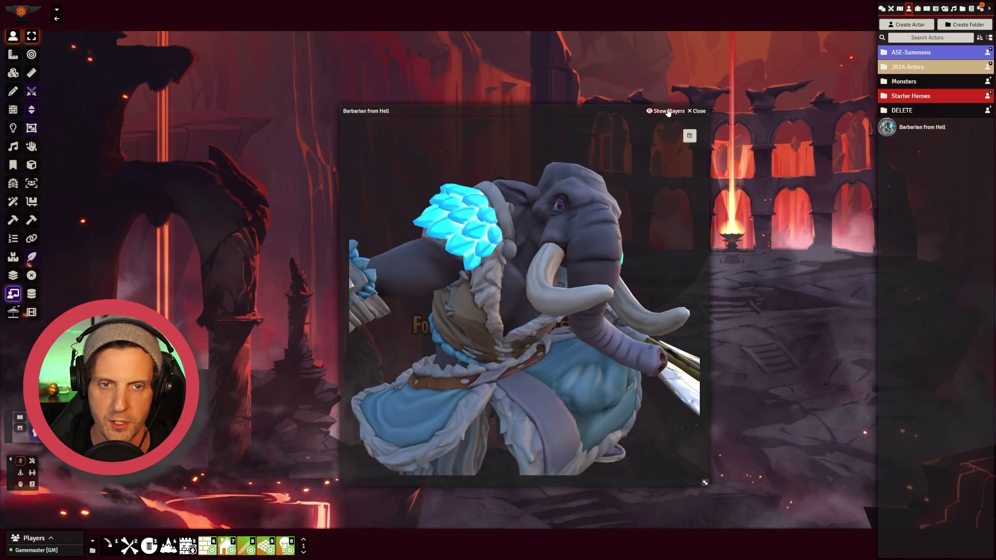
left_click(697, 111)
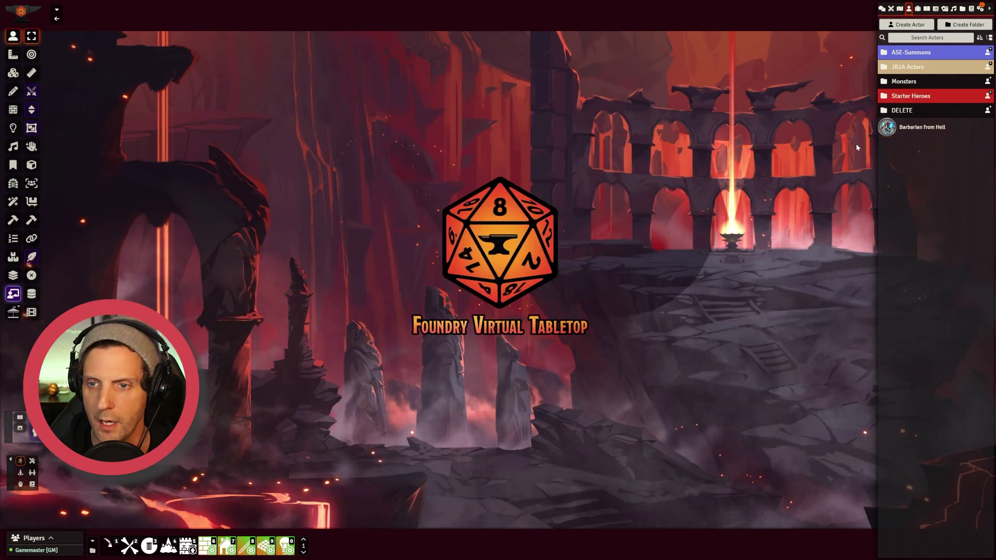
Open the Barbarian from Hell actor in Tokenizer and replace the token's picture layers with the Barbarian from Hell Top Down image.
right_click(917, 131)
left_click(913, 194)
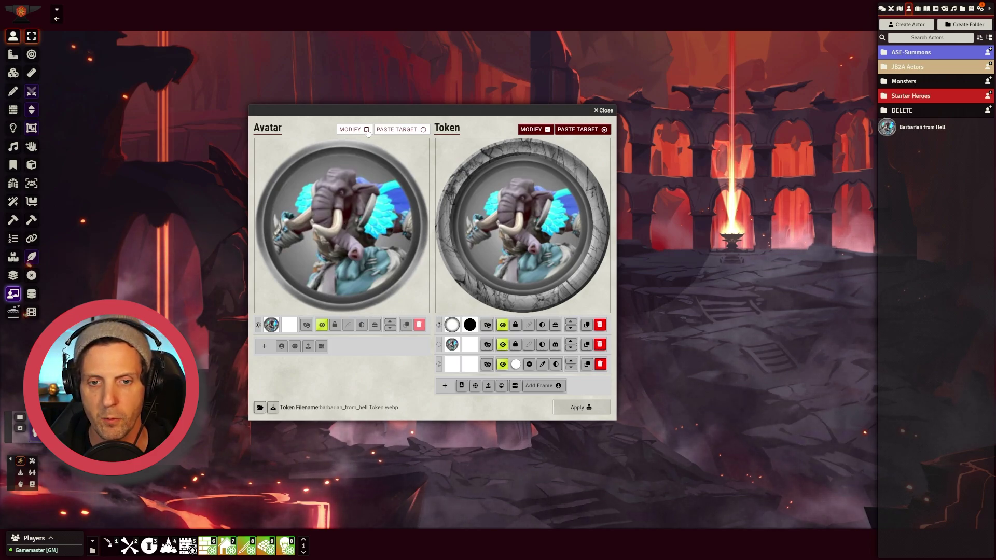
left_click(601, 345)
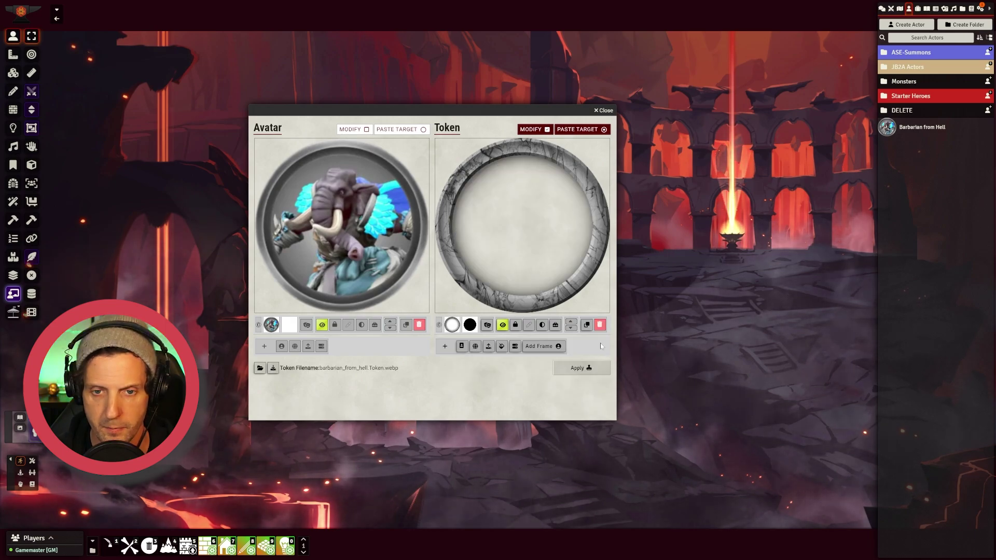
left_click(526, 207)
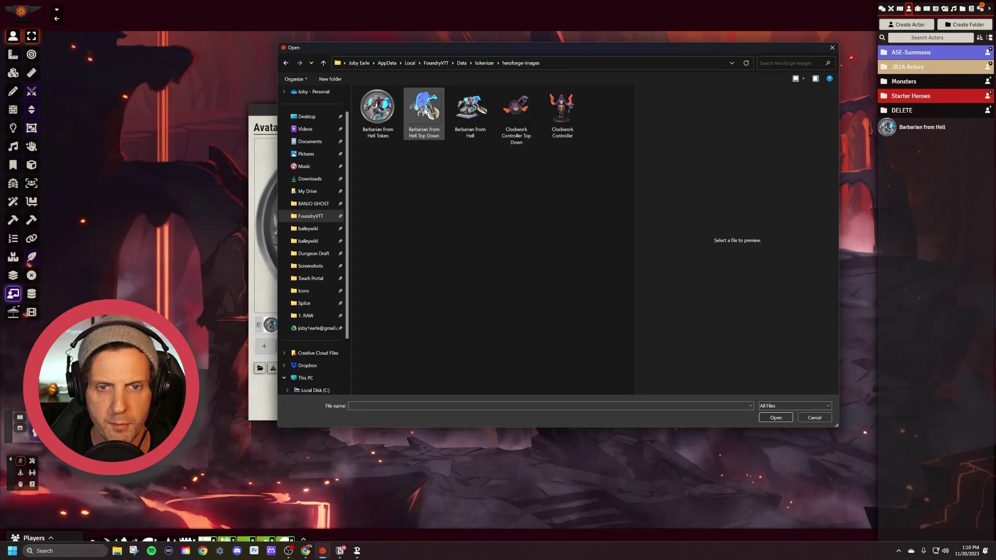
left_click(425, 109)
key("Return")
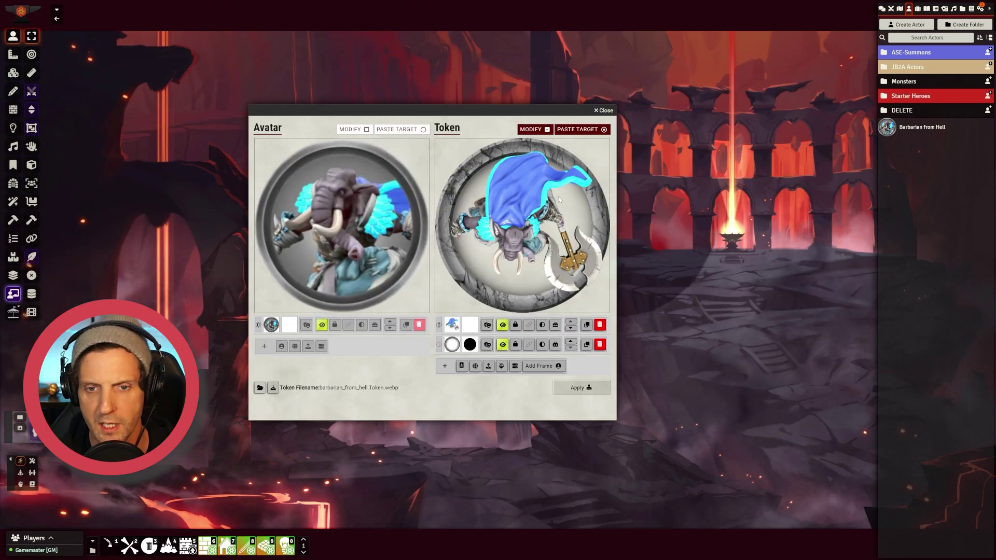
Remove the token's stone frame, unlock and reposition the top-down image, and apply the new token.
left_click(600, 345)
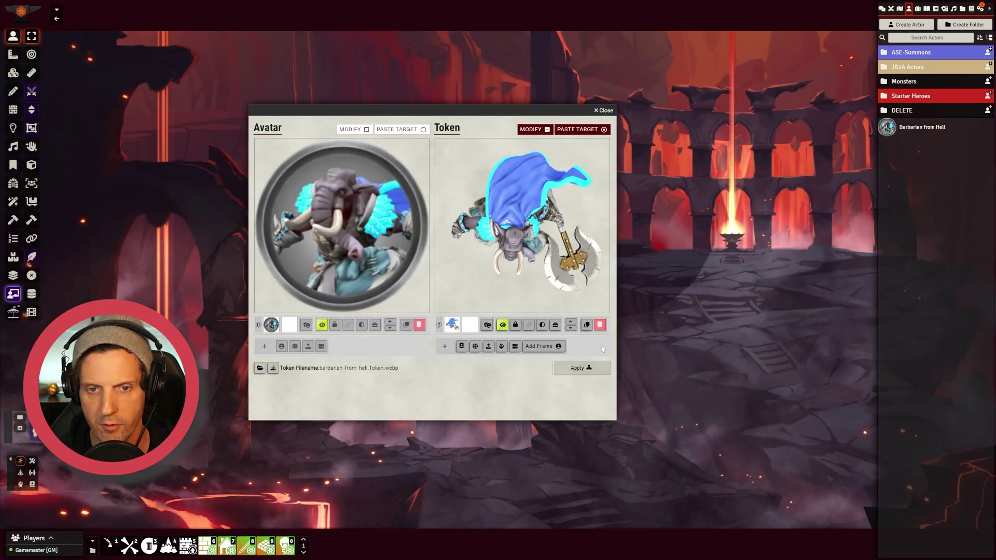
left_click(515, 325)
left_click_drag(517, 233, 512, 242)
scroll(512, 242, "down", 3)
scroll(531, 258, "up", 3)
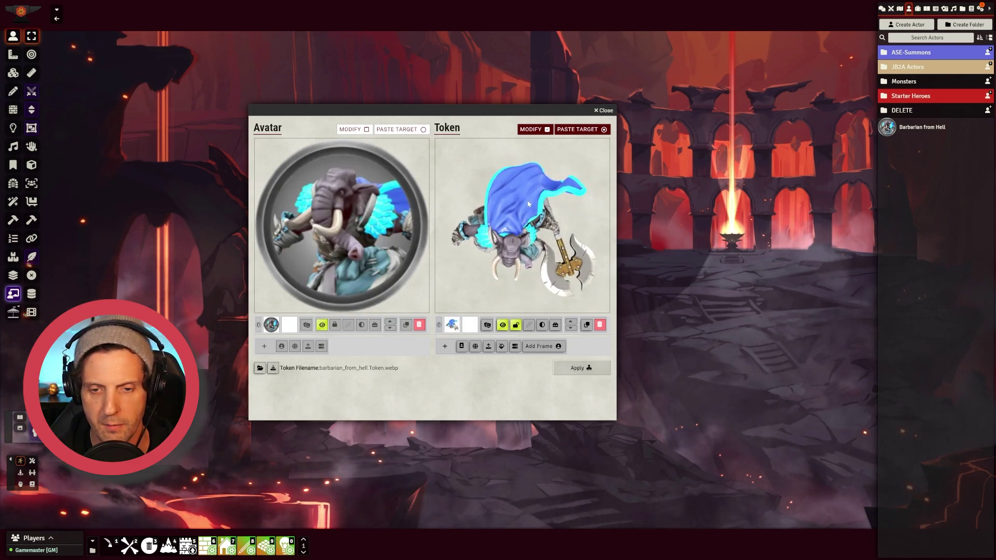
left_click(569, 369)
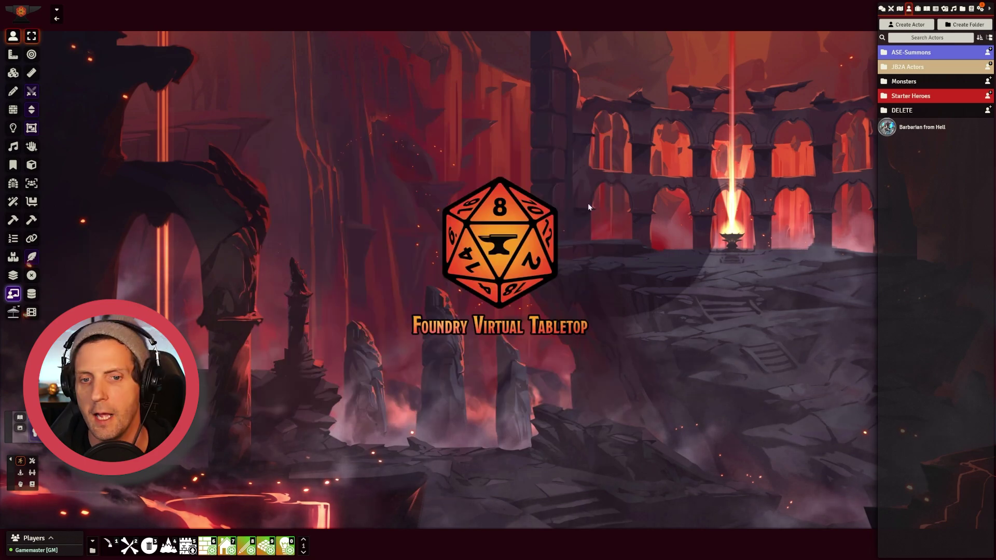
Place the Barbarian from Hell token on the Foundry Virtual Tabletop scene and inspect it up close.
scroll(497, 250, "up", 5)
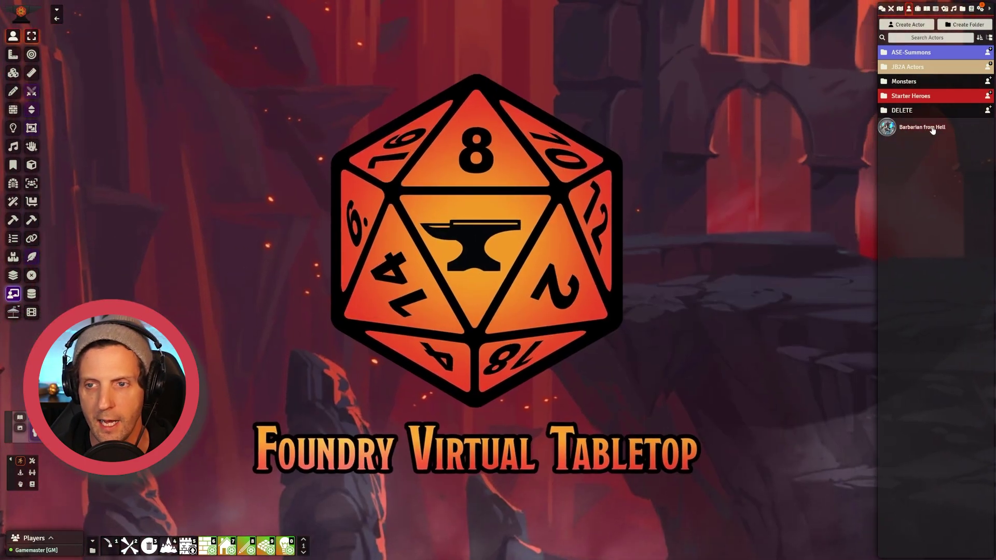
left_click_drag(931, 133, 441, 213)
scroll(522, 280, "up", 5)
scroll(441, 212, "up", 5)
scroll(441, 211, "down", 5)
left_click_drag(570, 211, 825, 171)
scroll(646, 205, "down", 2)
scroll(646, 205, "down", 2)
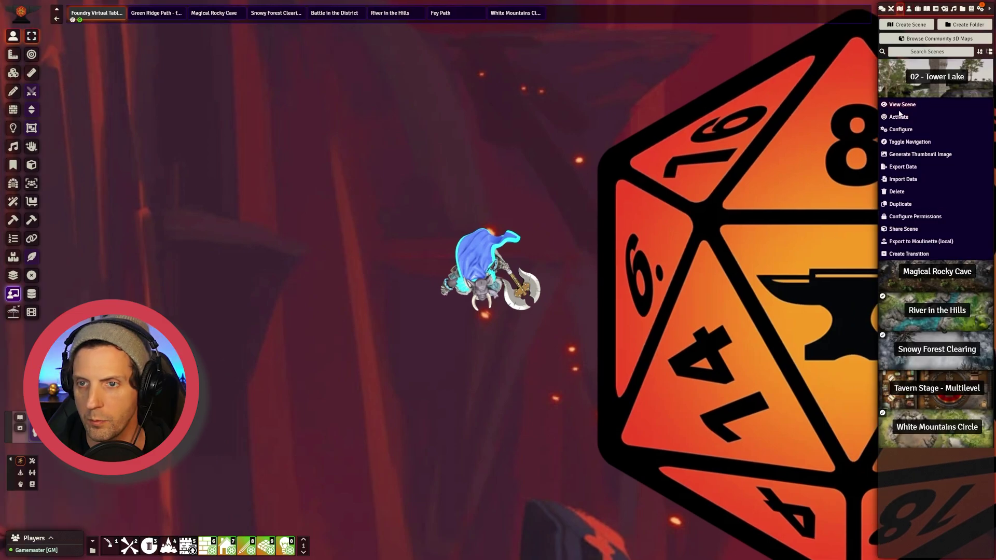
Activate the 02 - Tower Lake scene, focus on the grass before the tower entrance, and show the actor list.
left_click(900, 117)
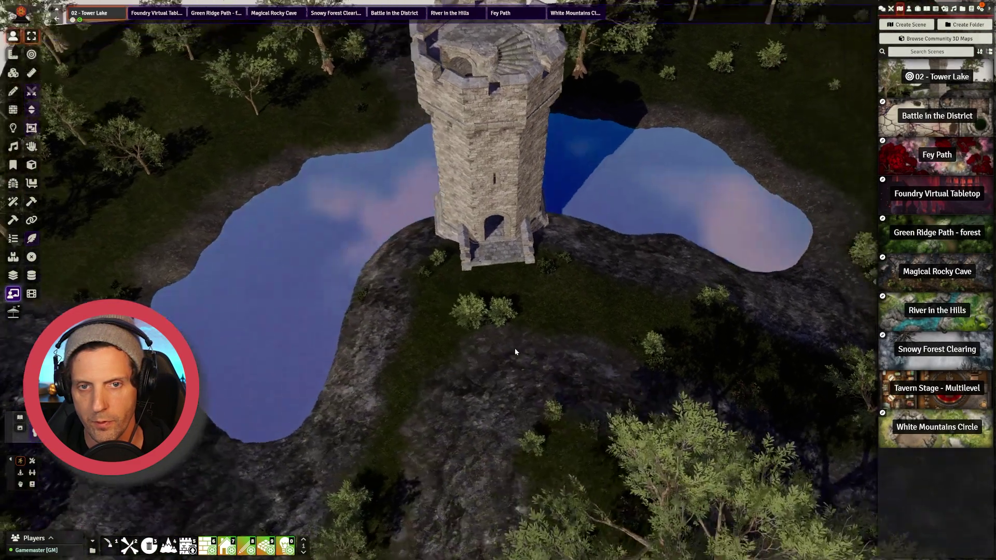
left_click_drag(520, 352, 415, 325)
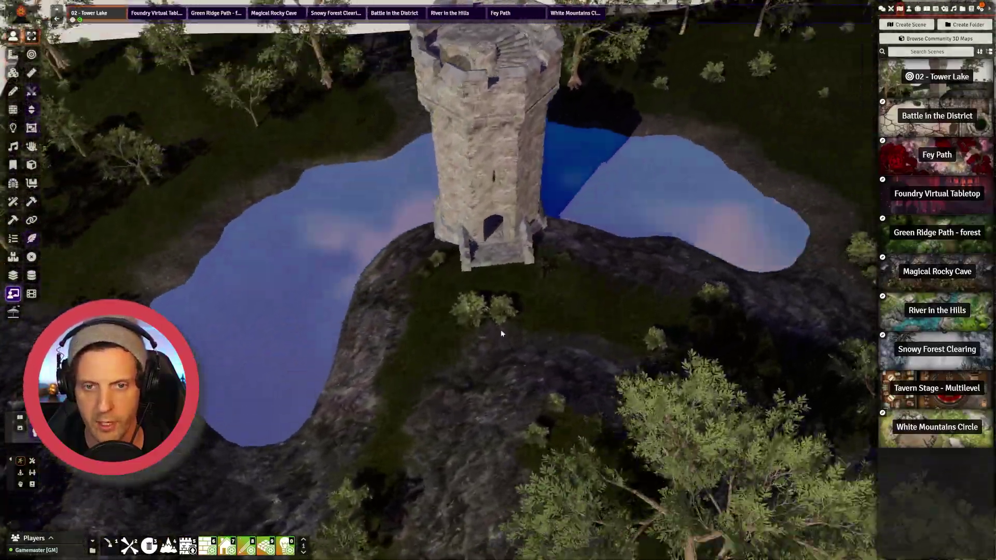
left_click_drag(502, 328, 372, 347)
scroll(530, 297, "up", 4)
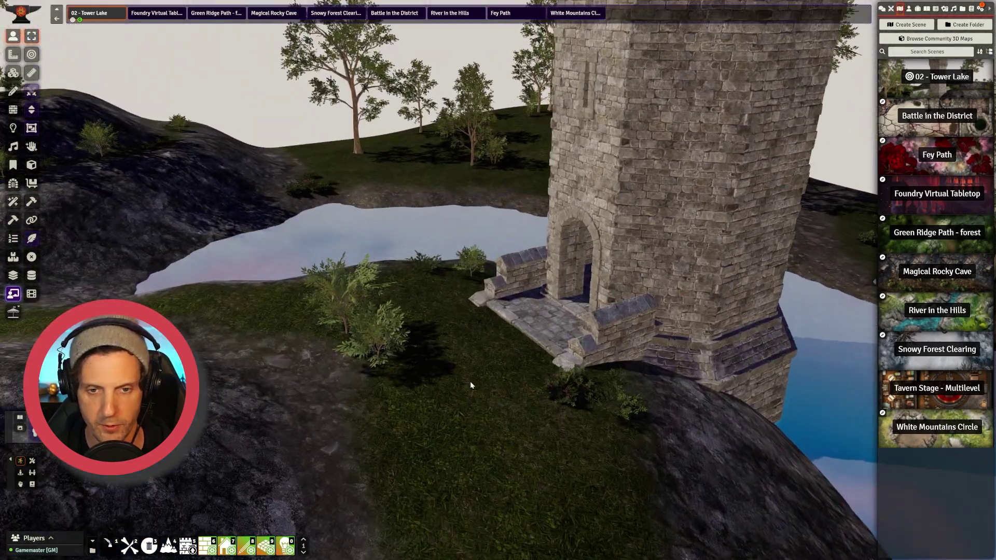
left_click(908, 9)
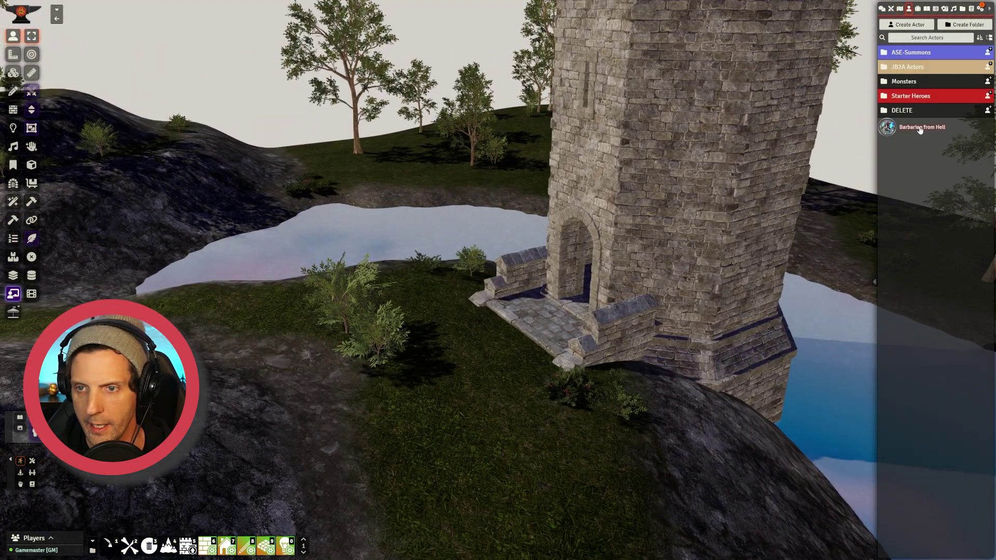
Place the Barbarian from Hell token on the grass before the tower entrance and inspect it up close.
left_click_drag(920, 129, 451, 379)
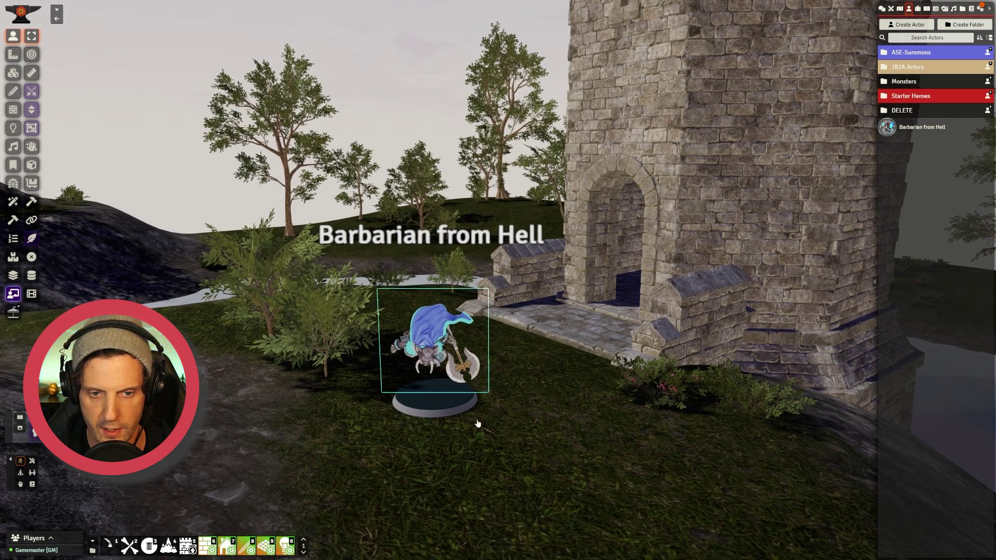
left_click_drag(485, 425, 453, 409)
scroll(470, 419, "up", 3)
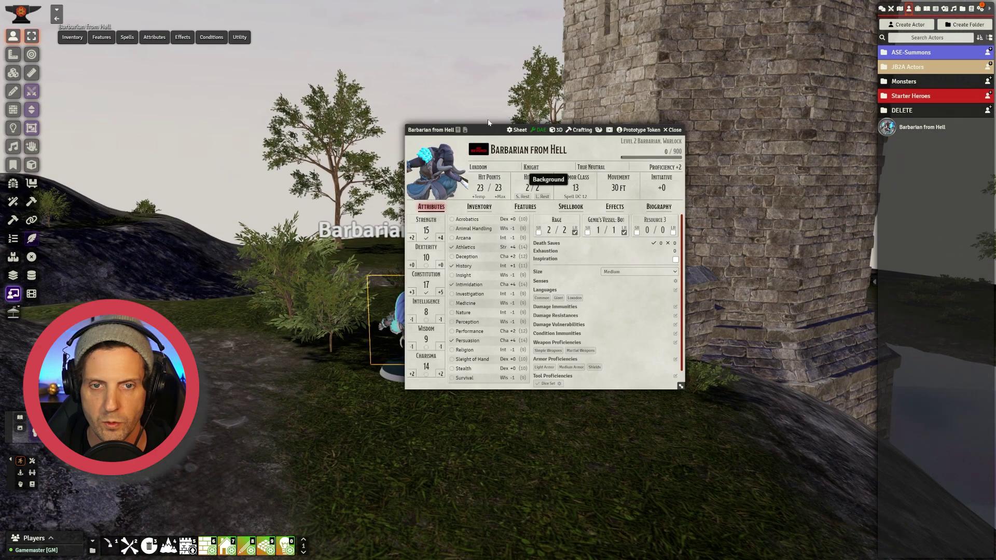
Assign the Barbarian from Hell Hero Forge miniature as the prototype token's 3D model and update the token.
left_click_drag(488, 127, 404, 135)
left_click(553, 138)
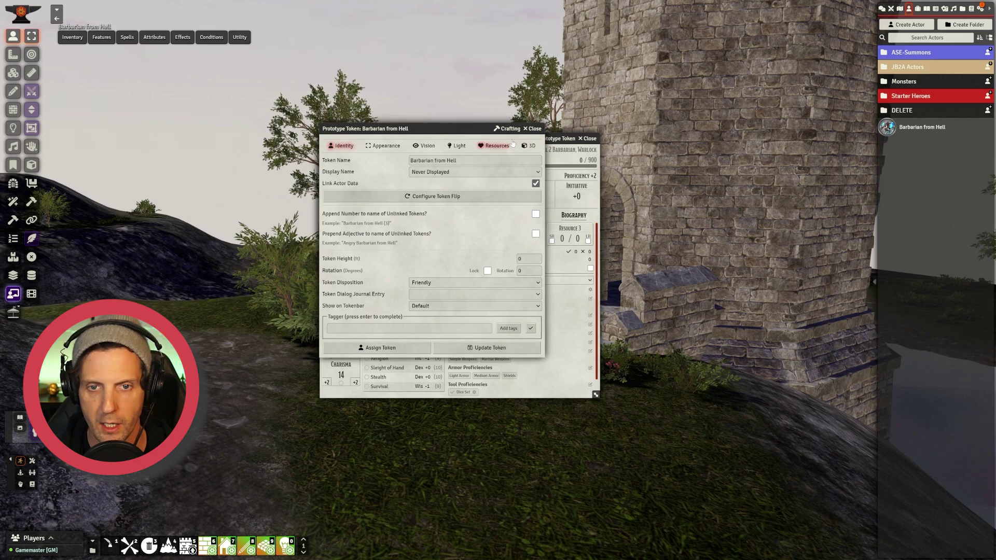
left_click(527, 147)
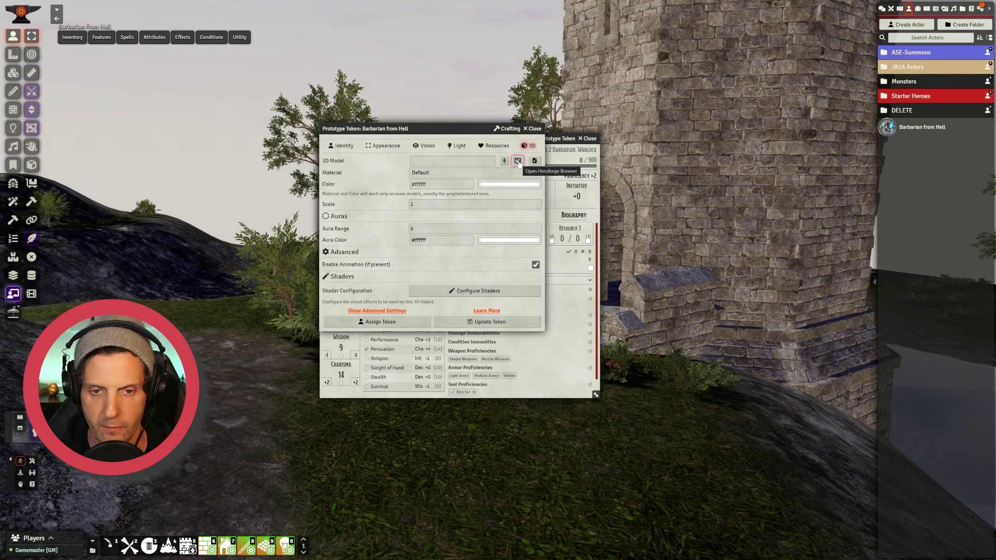
left_click(518, 161)
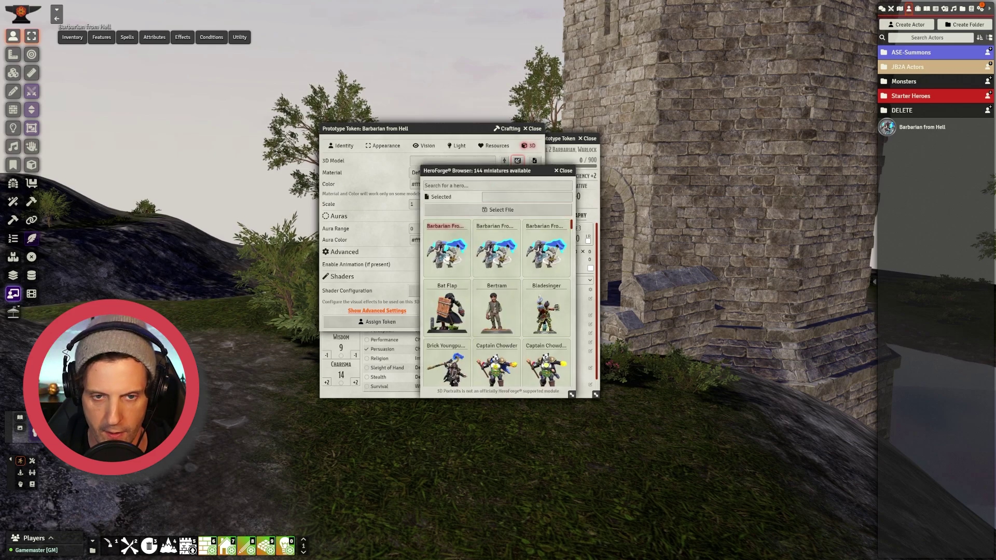
left_click(446, 254)
left_click(498, 210)
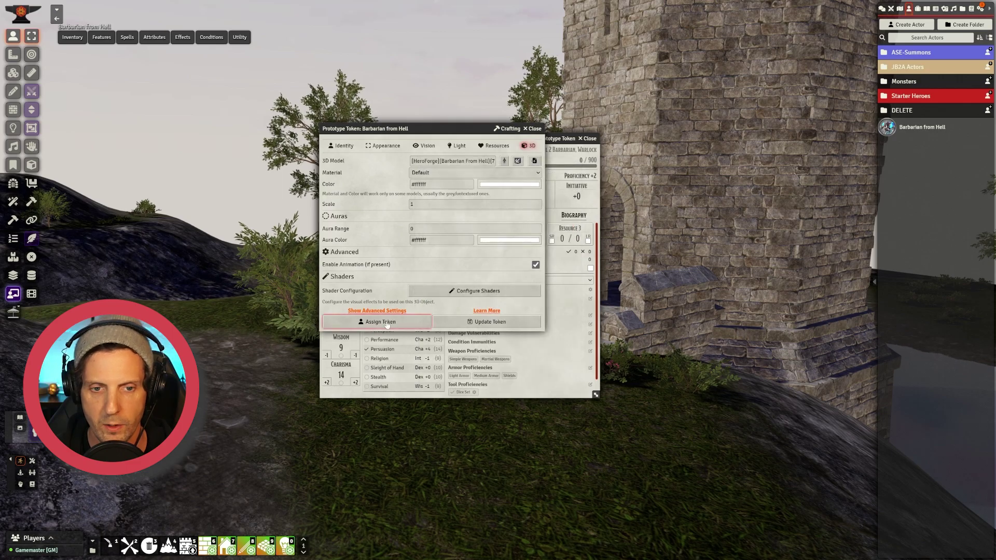
left_click(469, 322)
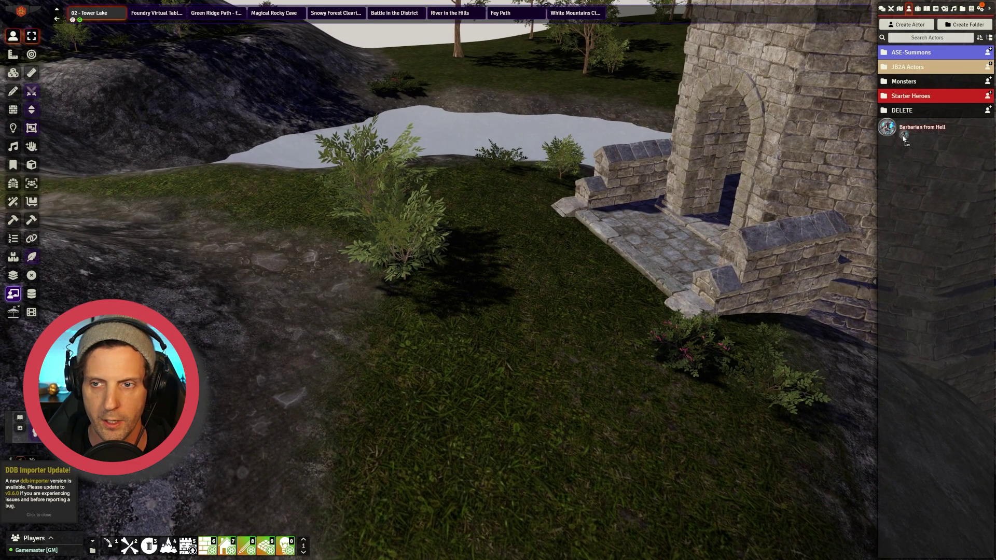
Place the Barbarian from Hell's 3D token on the grass near the tower steps and inspect the miniature and its token controls.
mouse_move(904, 134)
left_mouse_down()
mouse_move(528, 293)
mouse_move(546, 288)
left_mouse_up()
left_click(546, 285)
scroll(525, 331, "up", 5)
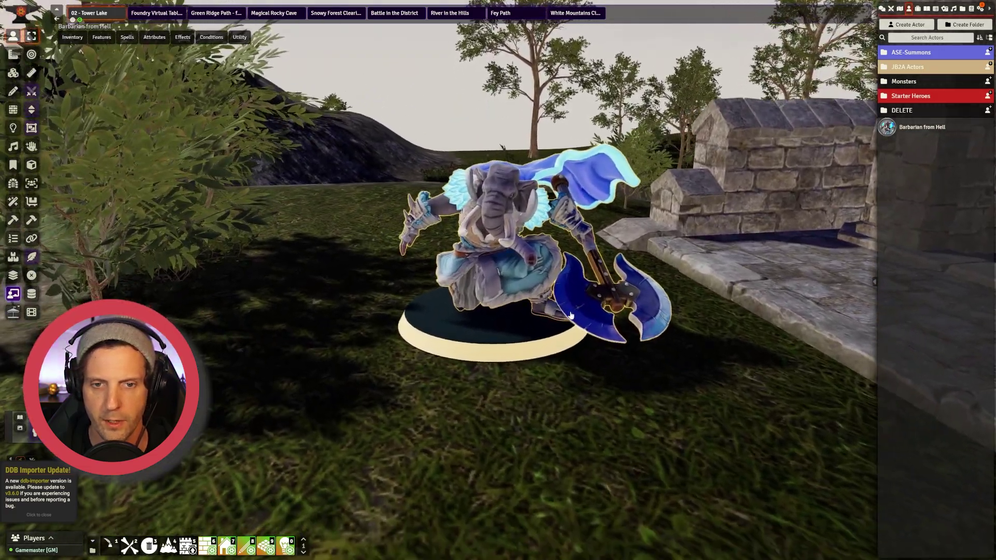
right_click(580, 316)
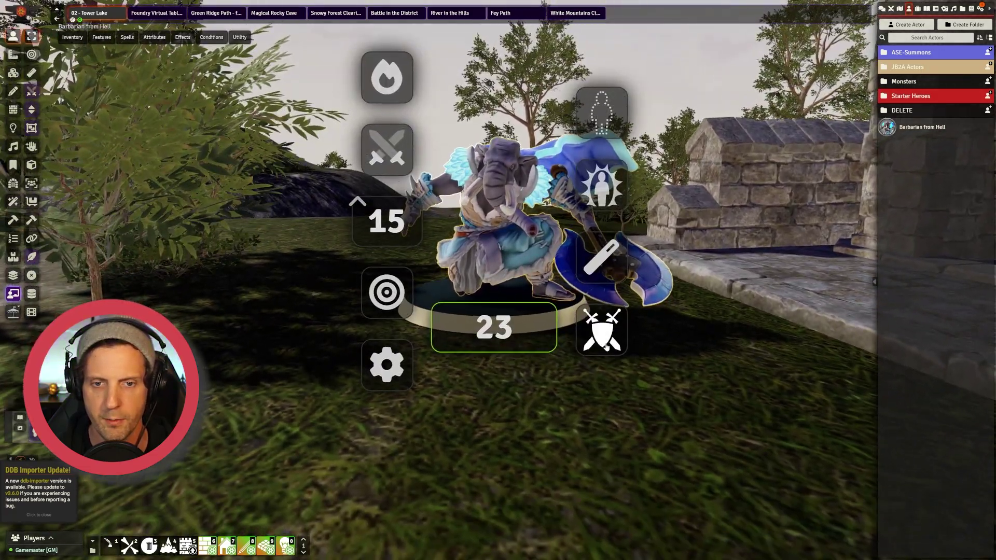
scroll(775, 341, "down", 3)
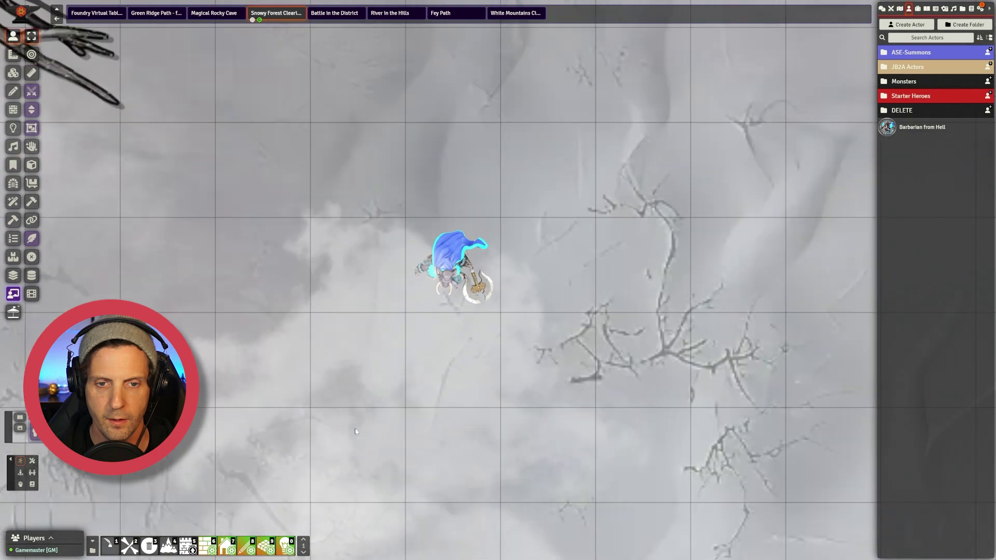
On the Snowy Forest Clearing scene, show the chat log and open the spellbook on the Barbarian from Hell token's sheet.
scroll(355, 431, "down", 20)
scroll(355, 429, "up", 15)
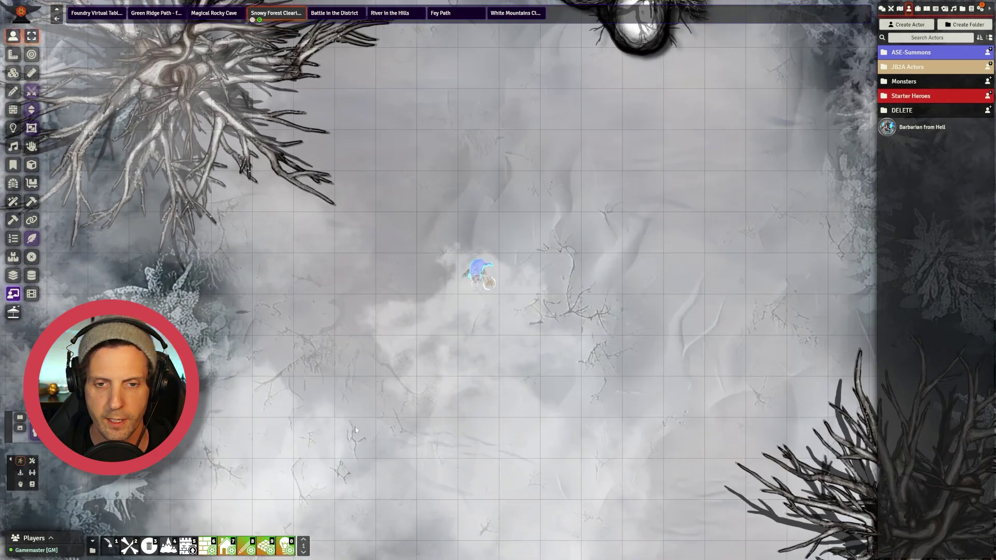
scroll(356, 430, "up", 7)
left_click_drag(356, 429, 409, 420)
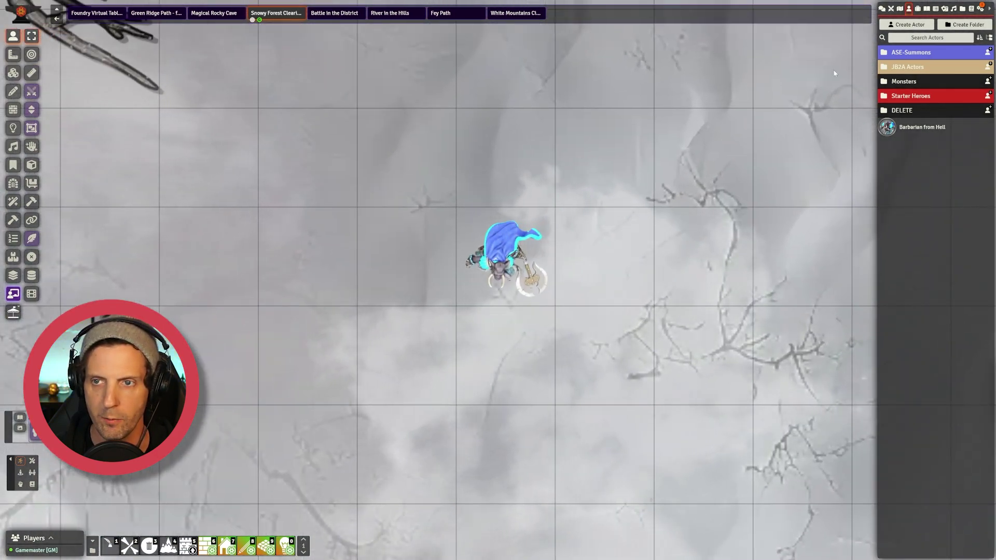
left_click(881, 9)
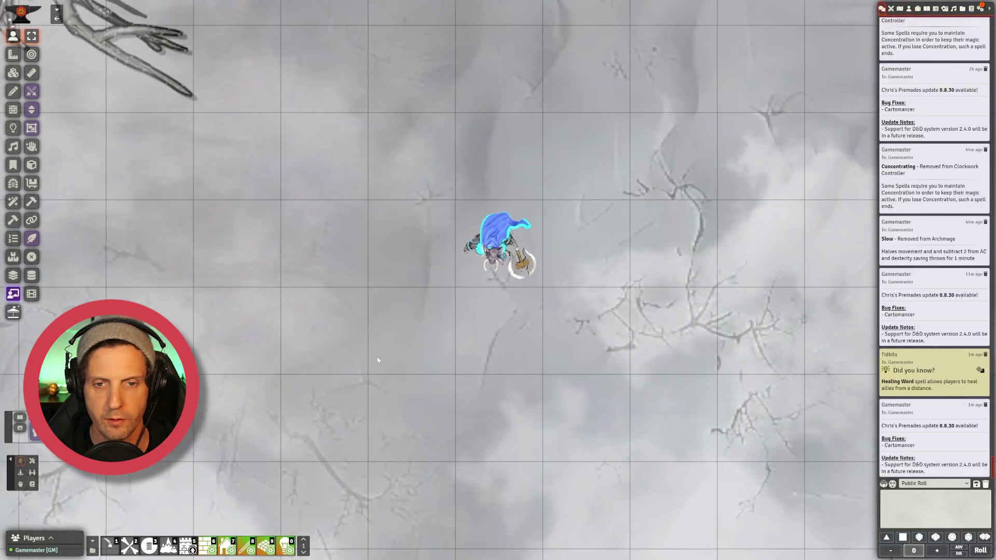
scroll(379, 355, "up", 5)
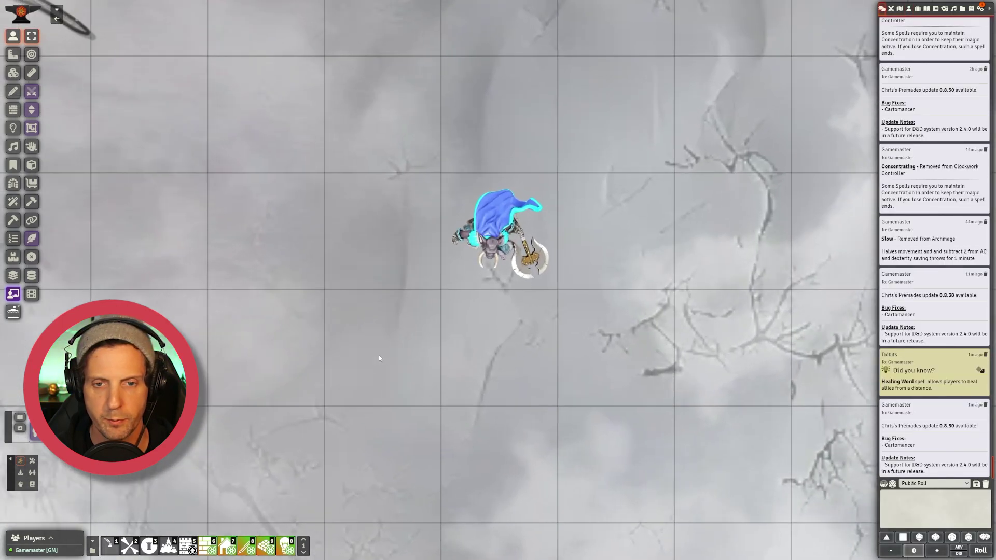
left_click_drag(378, 355, 380, 401)
double_click(493, 273)
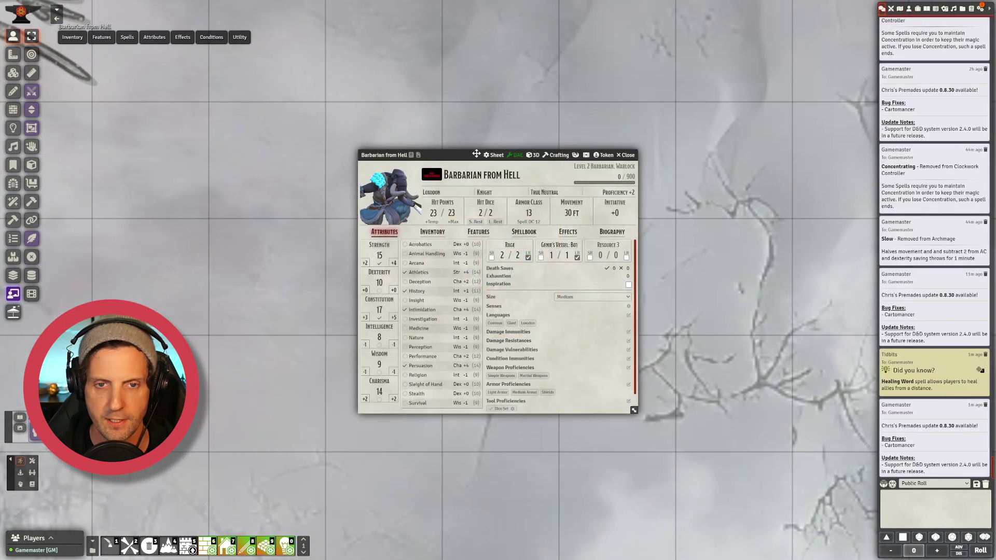
left_click_drag(482, 150, 232, 135)
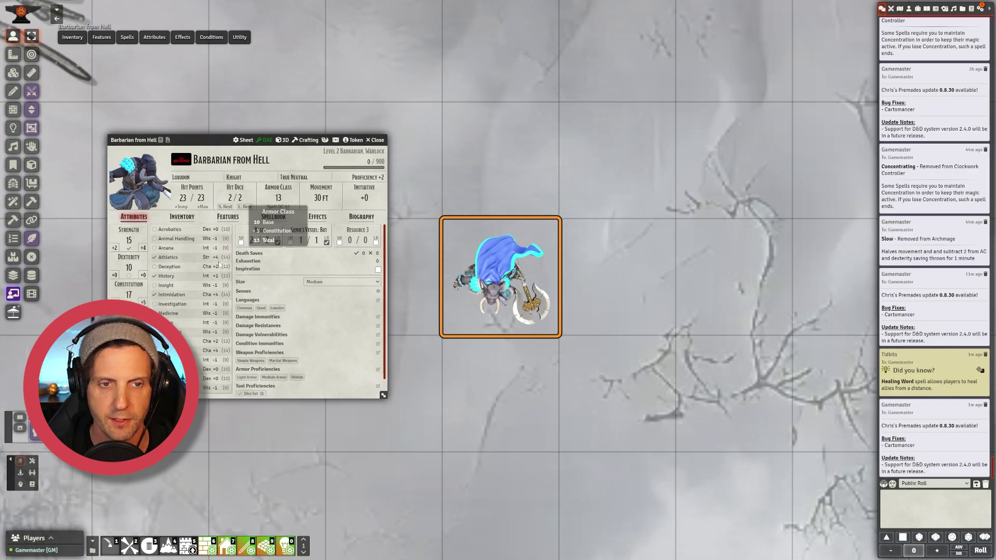
left_click(273, 217)
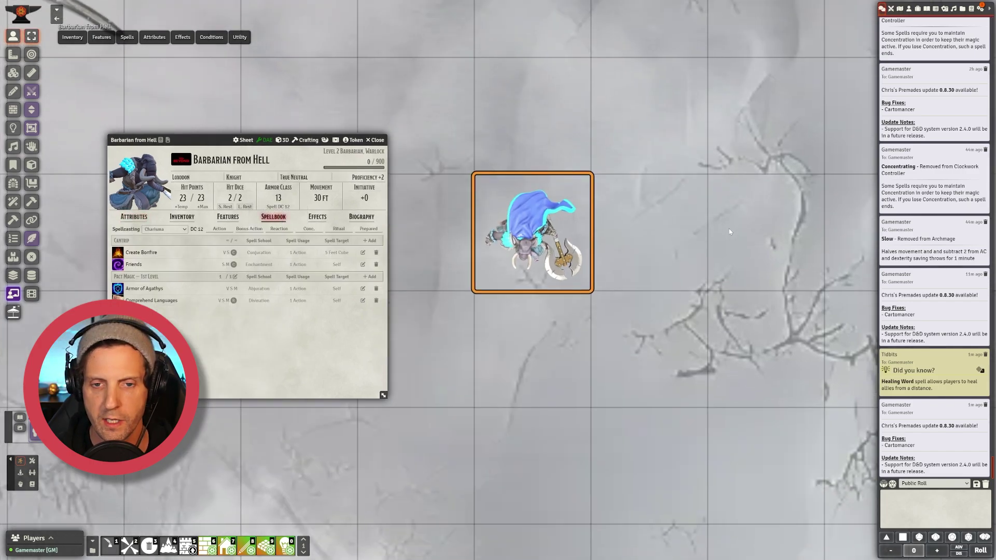
Cast Armor of Agathys from the Barbarian's spellbook using the level 1 pact slot.
left_click_drag(730, 231, 732, 228)
left_click_drag(651, 363, 683, 392)
left_click(117, 289)
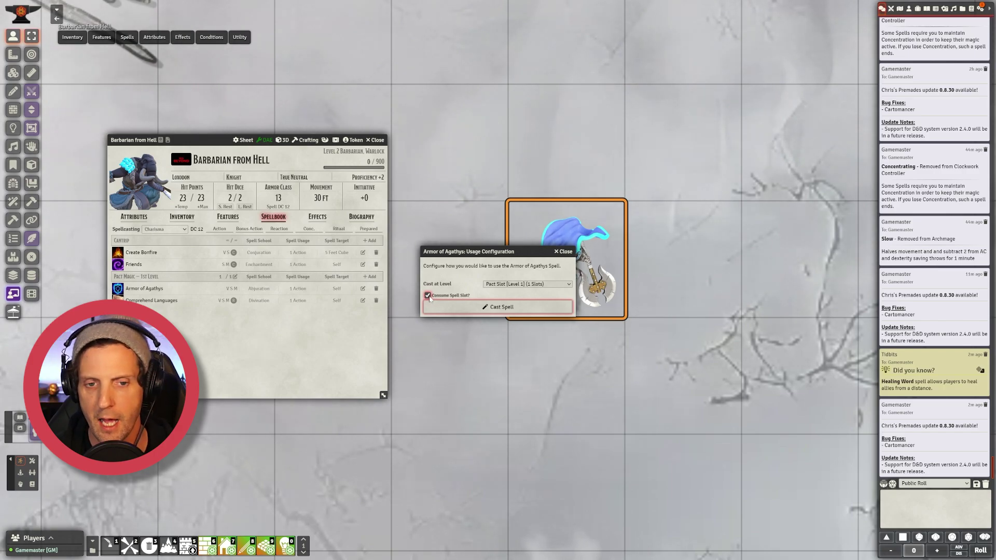
left_click(490, 307)
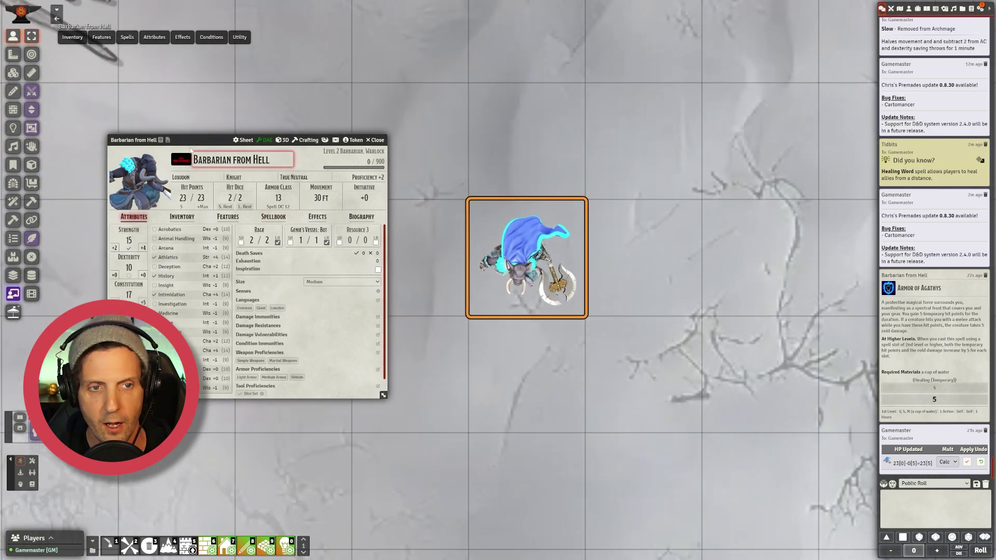
Add an Azer from the Monsters folder directly below the Barbarian, facing it, and target the Barbarian from the Azer's sheet.
left_click_drag(185, 143, 228, 145)
left_click_drag(573, 329, 616, 365)
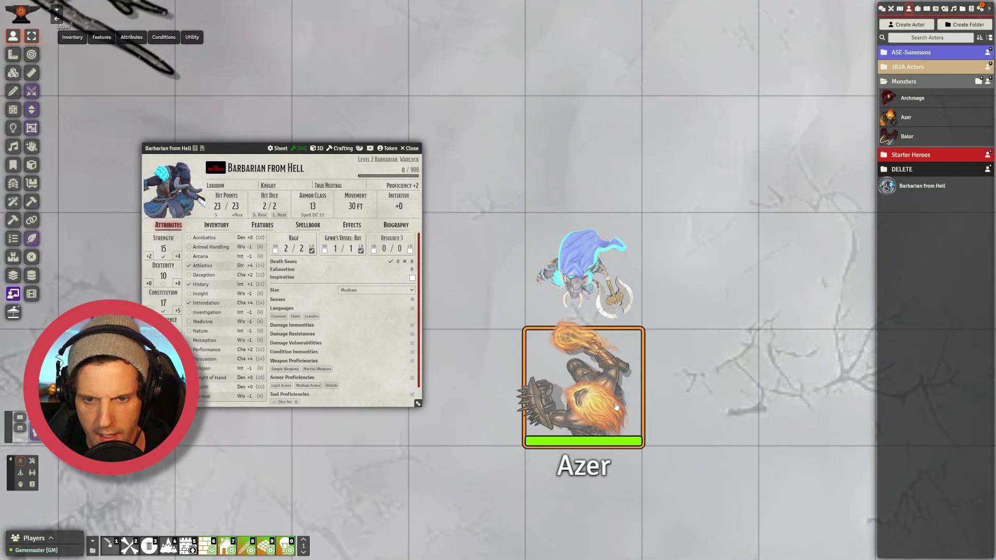
scroll(616, 407, "down", 2)
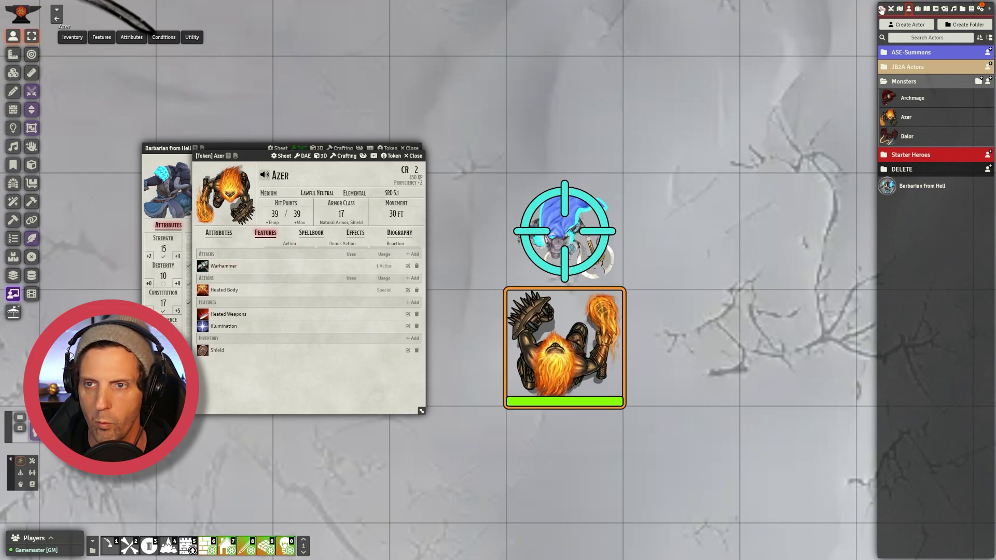
Attack the targeted Barbarian with the Azer's Warhammer while showing the chat log, and place both character sheets on either side of the tokens.
left_click(881, 9)
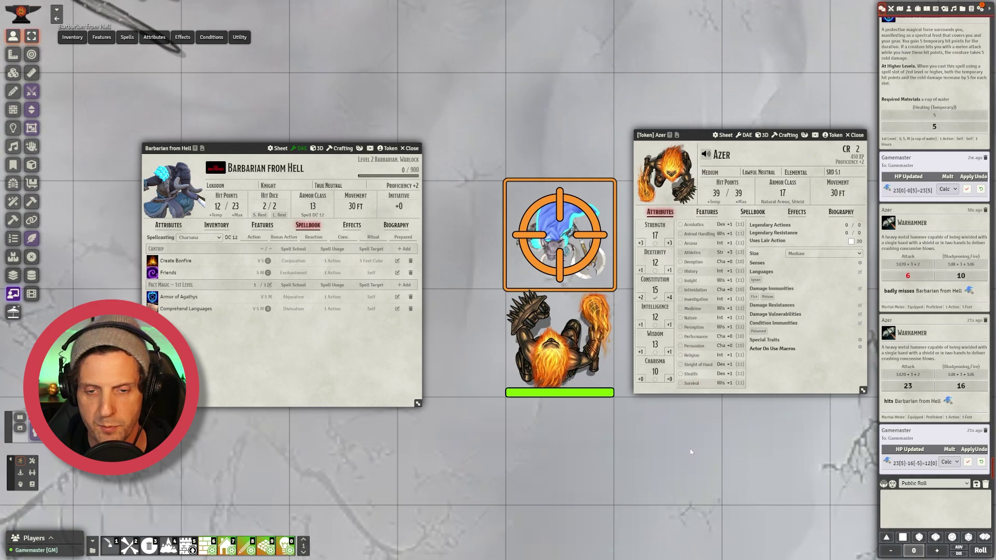
left_click_drag(692, 452, 634, 435)
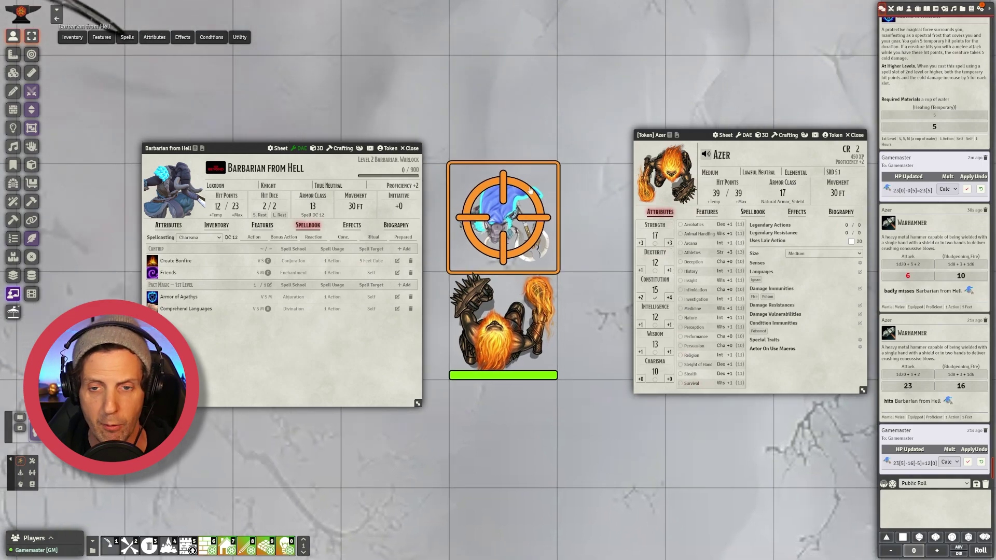
left_click_drag(698, 134, 684, 153)
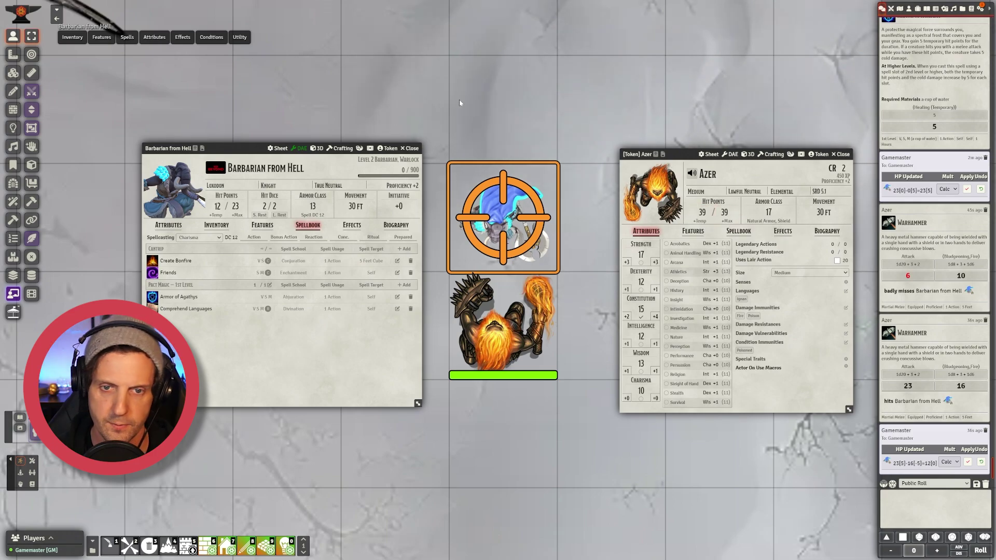
Close the character sheets and search the world's installed modules for "chris".
left_click(842, 154)
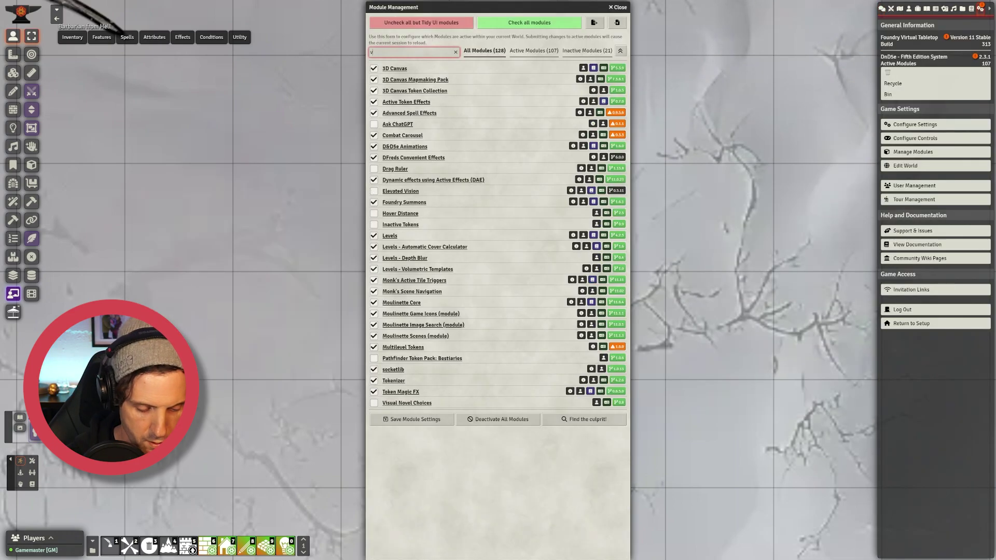
type("chris")
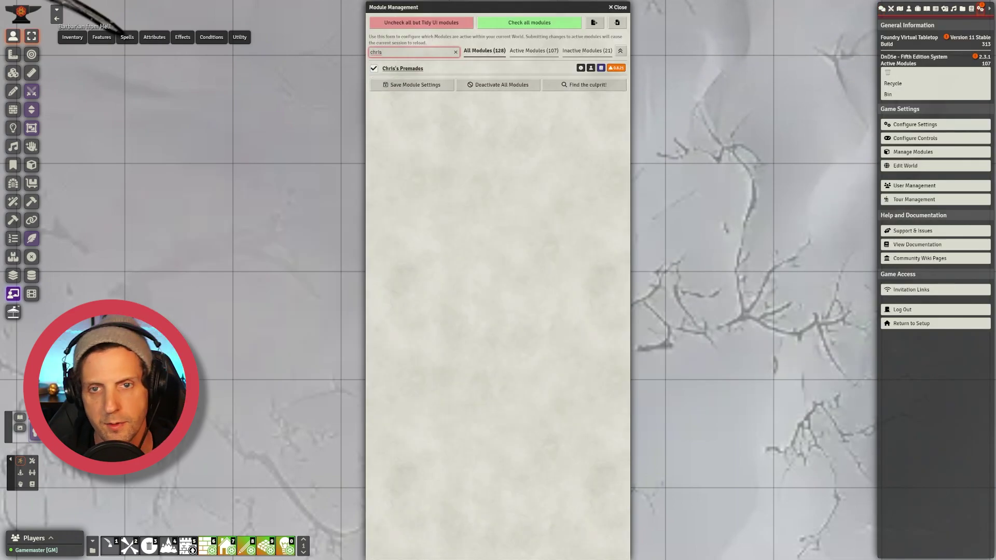
key("Escape")
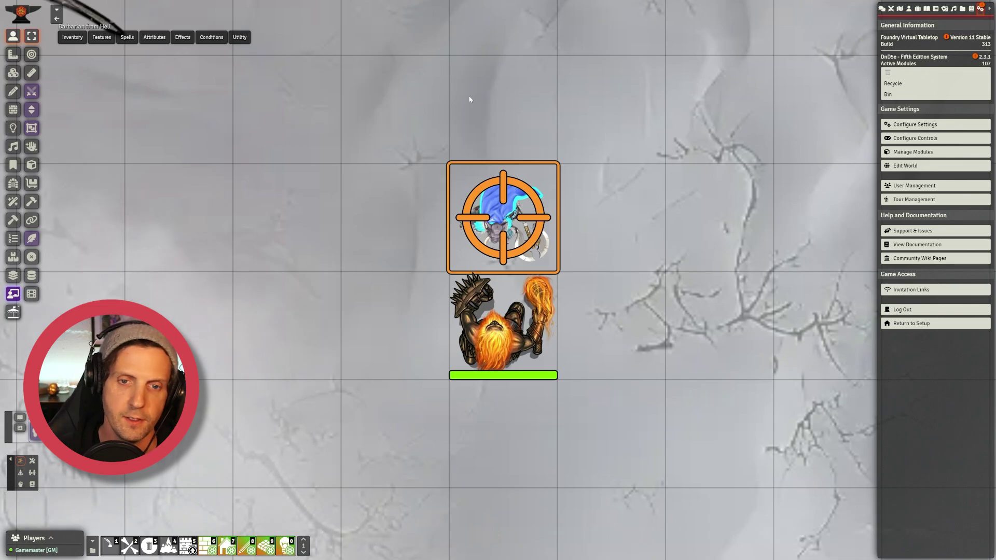
Clear the target from the Barbarian token and reopen its sheet beside the tokens.
left_click_drag(392, 98, 579, 175)
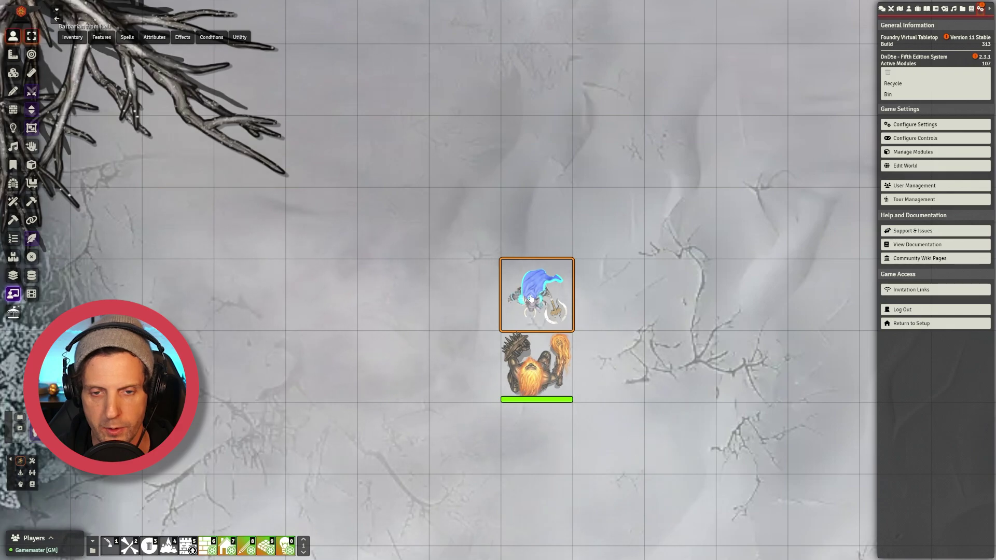
double_click(530, 298)
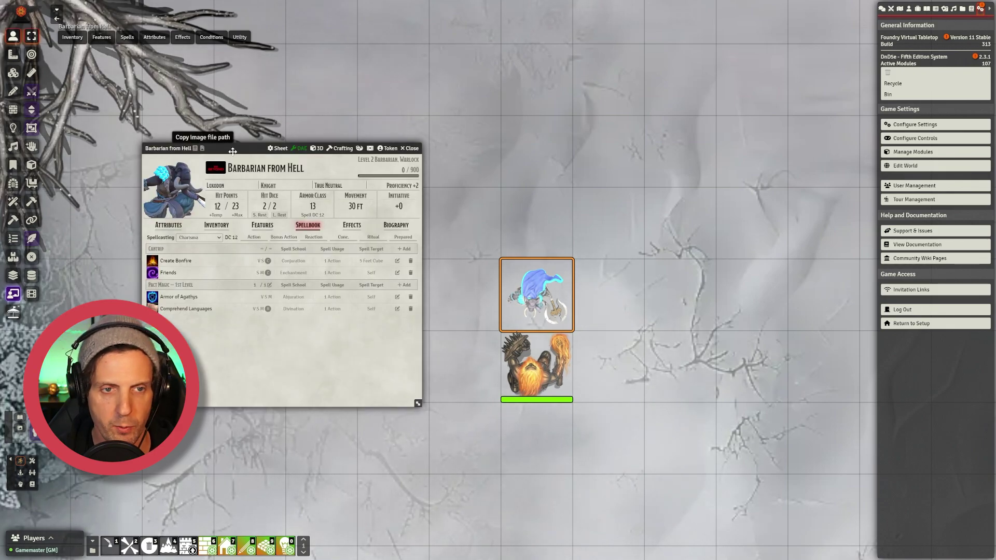
left_click_drag(228, 141, 279, 137)
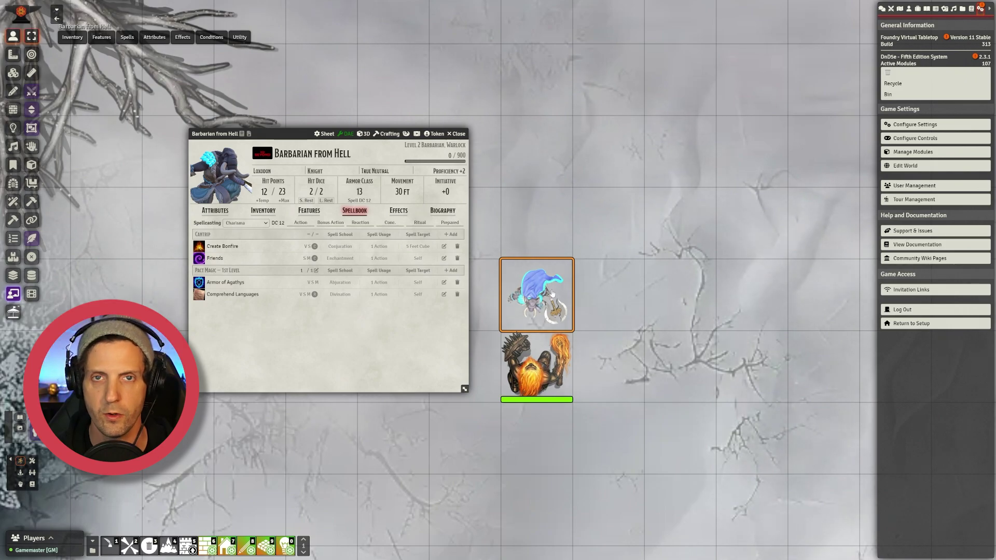
left_click_drag(595, 240, 608, 202)
Filter the compendium packs by "cpr sp" and open the CPR Spells compendium.
left_click(971, 8)
left_click(931, 37)
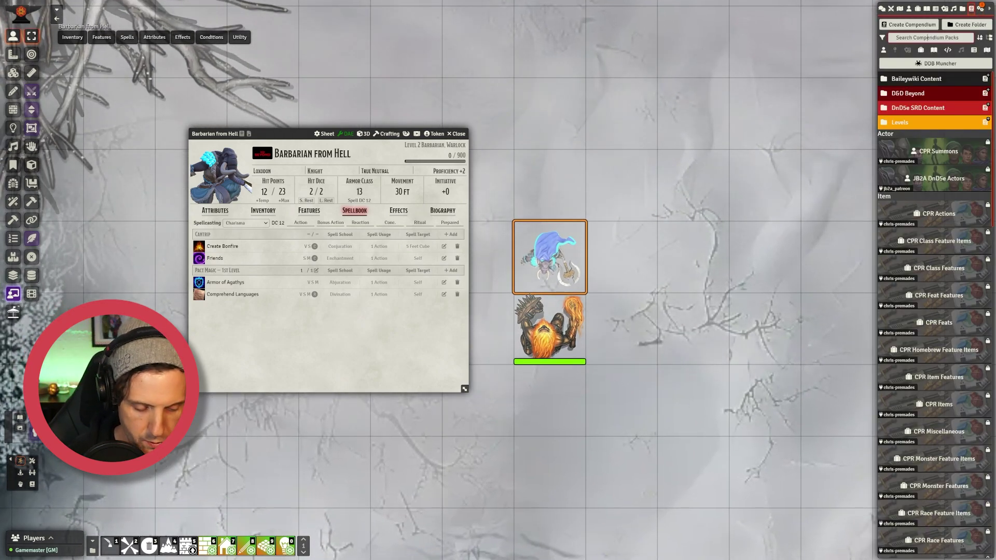
type("arm")
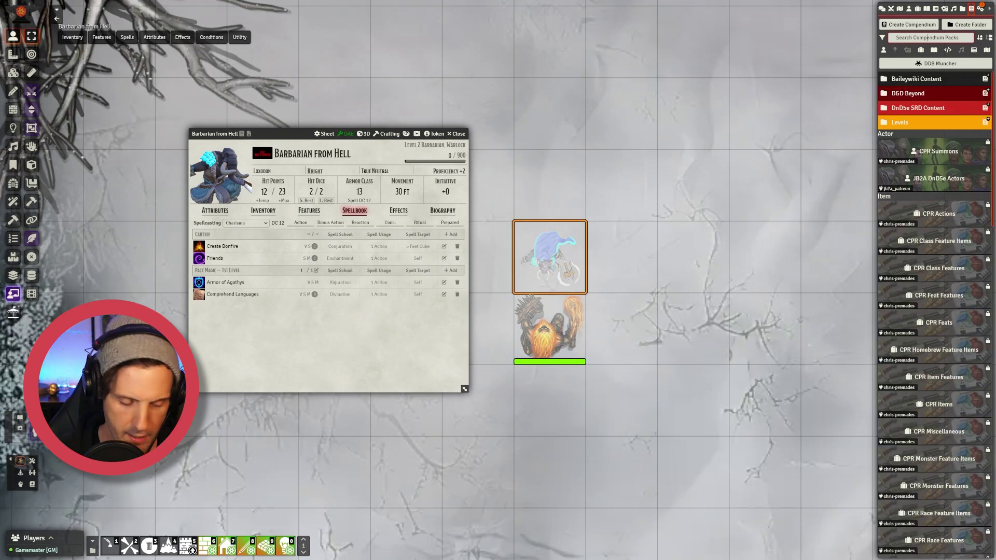
type("cp")
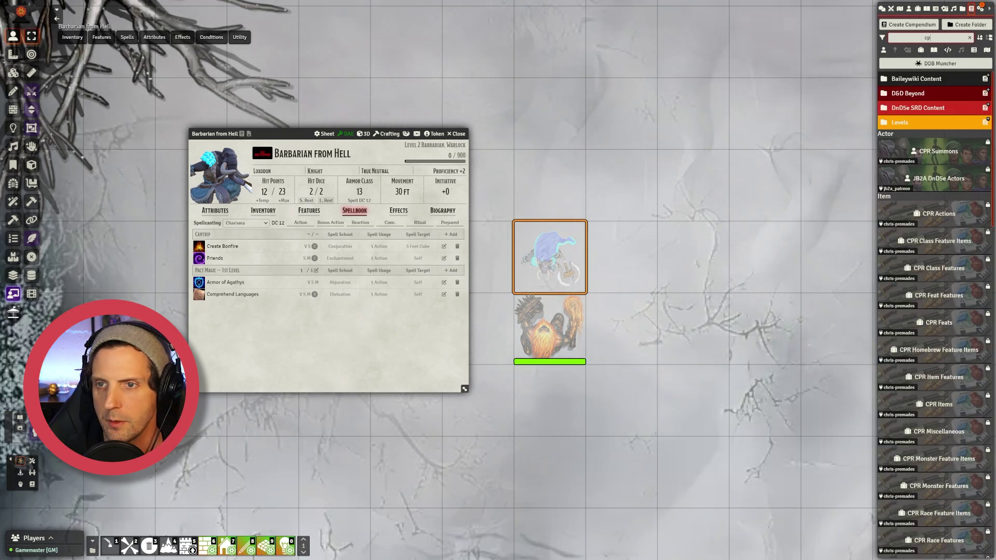
type("r sp")
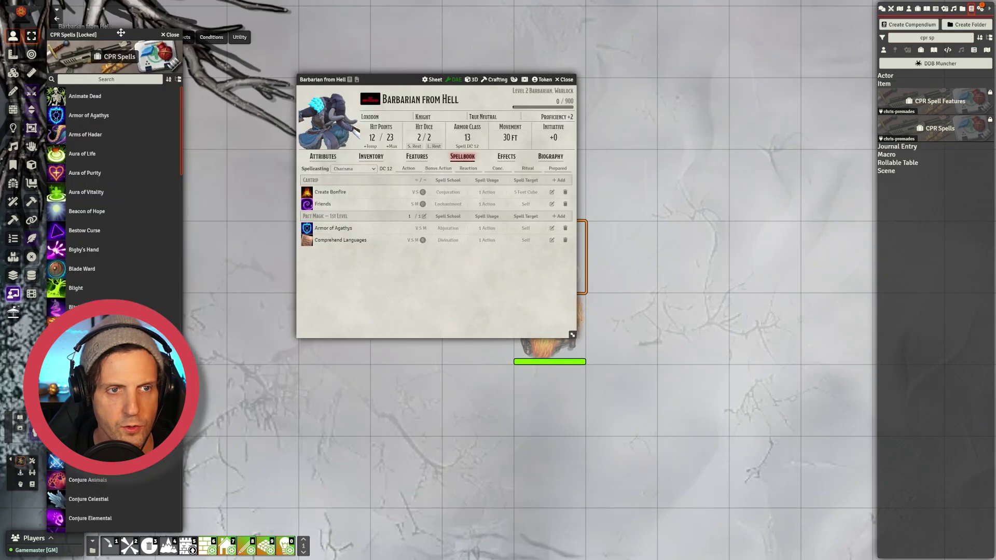
Arrange the CPR Spells compendium and the Barbarian's sheet side by side and browse the available premade spells.
left_click_drag(135, 34, 258, 34)
left_click_drag(390, 75, 532, 64)
left_click_drag(249, 34, 313, 26)
scroll(312, 222, "down", 15)
scroll(311, 222, "down", 5)
scroll(311, 222, "up", 20)
scroll(311, 224, "up", 10)
scroll(311, 222, "up", 1)
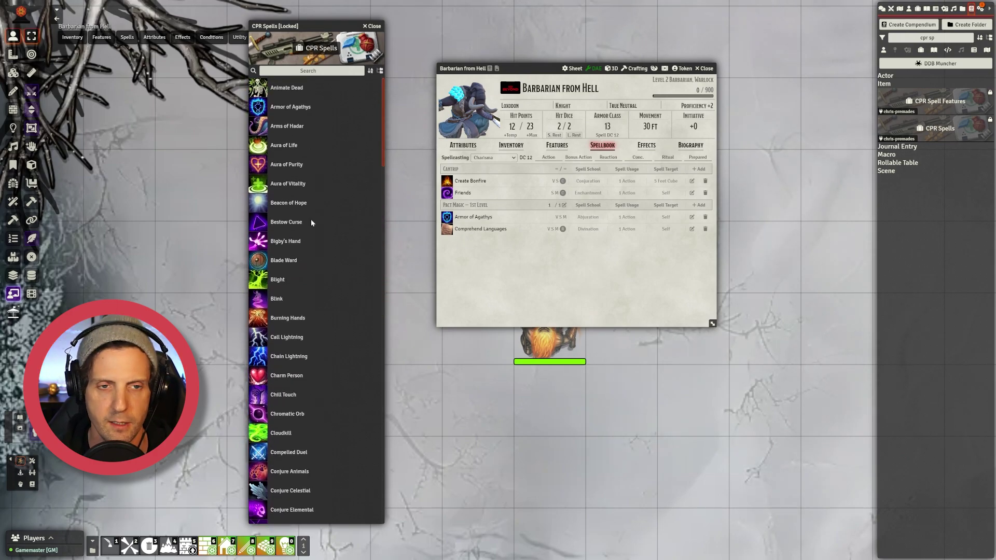
Replace the Barbarian's Armor of Agathys with the CPR Spells version and set its preparation mode to Pact Magic.
left_click(706, 217)
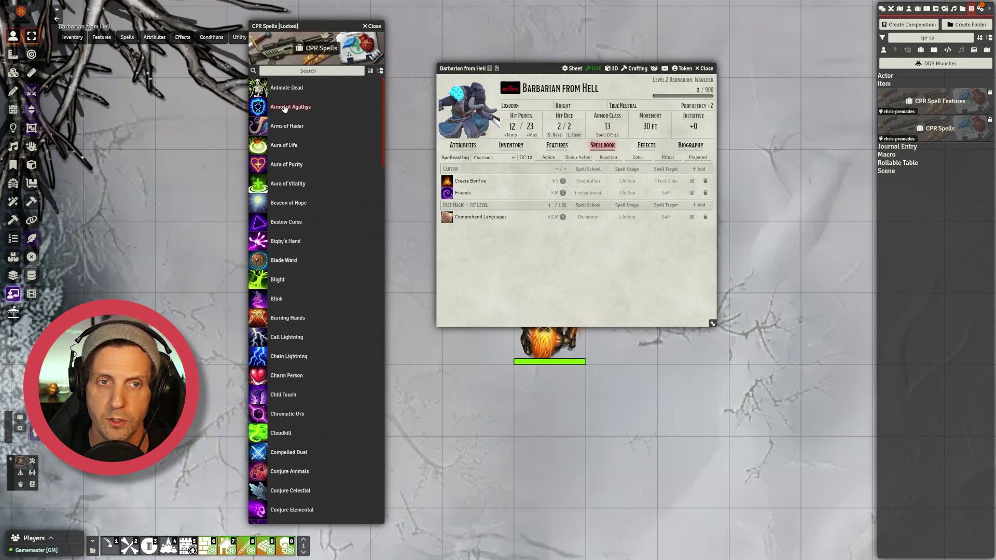
left_click_drag(285, 108, 524, 229)
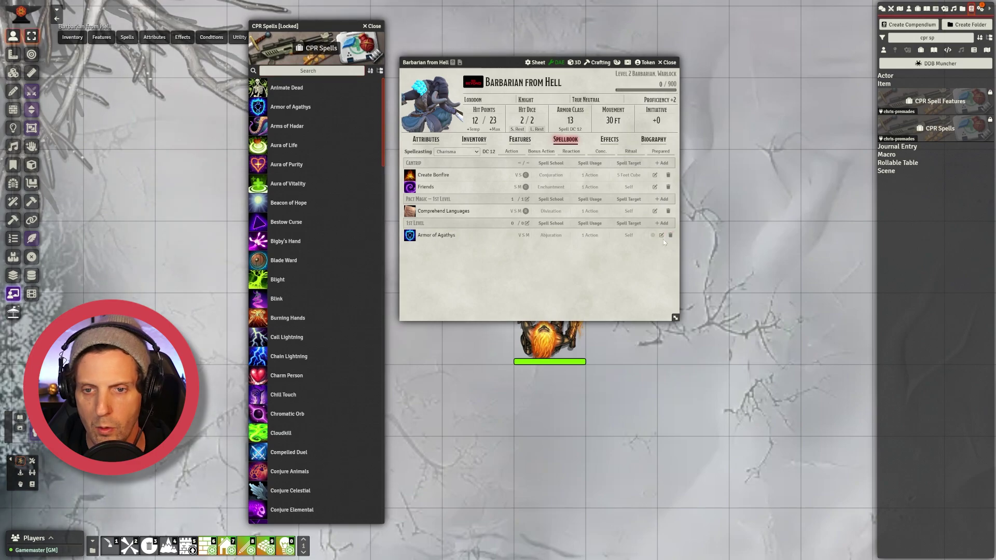
left_click(662, 236)
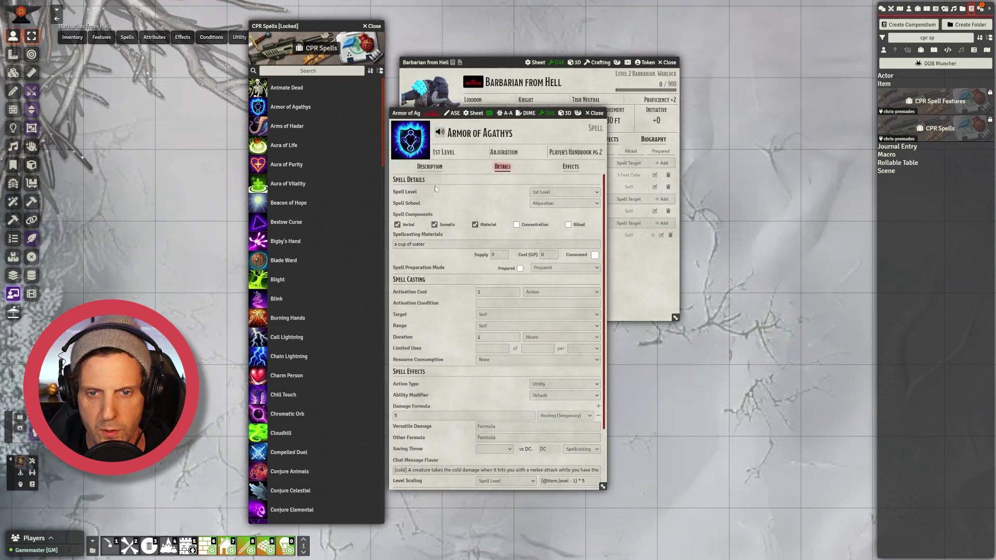
left_click(551, 268)
left_click(444, 262)
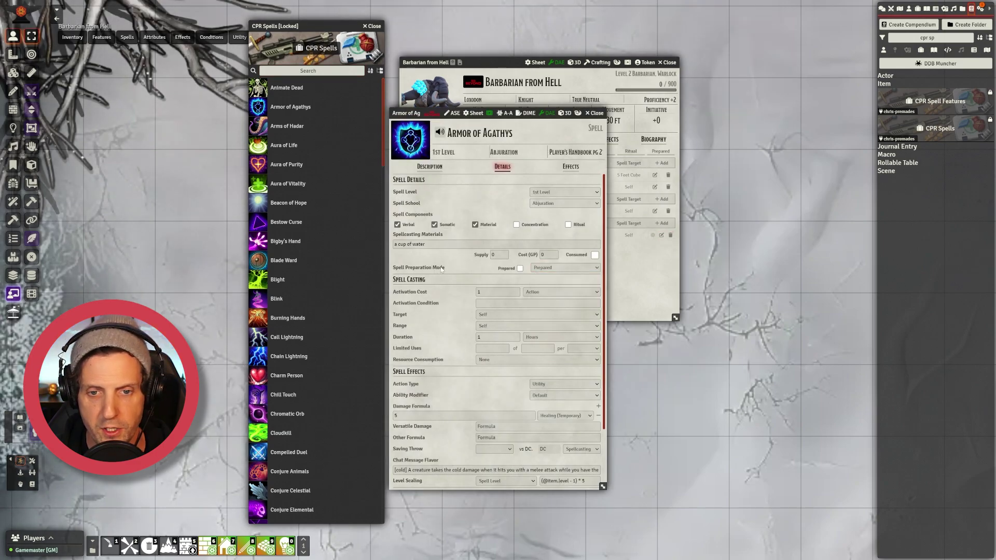
left_click(556, 270)
left_click(558, 279)
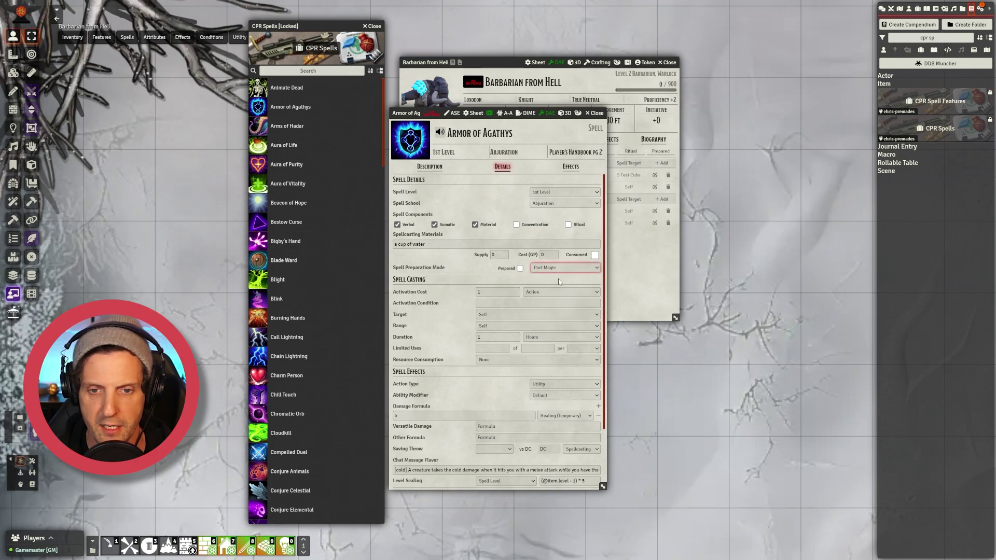
left_click_drag(430, 113, 730, 101)
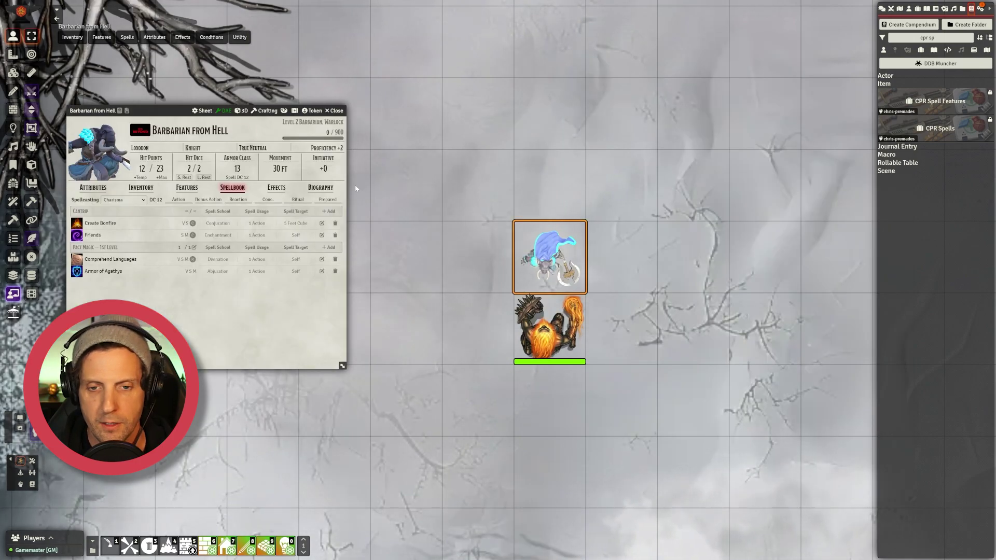
Show the chat log and cast Armor of Agathys from the Barbarian's spellbook without consuming a spell slot.
scroll(596, 165, "up", 7)
left_click_drag(677, 232, 624, 193)
left_click(881, 8)
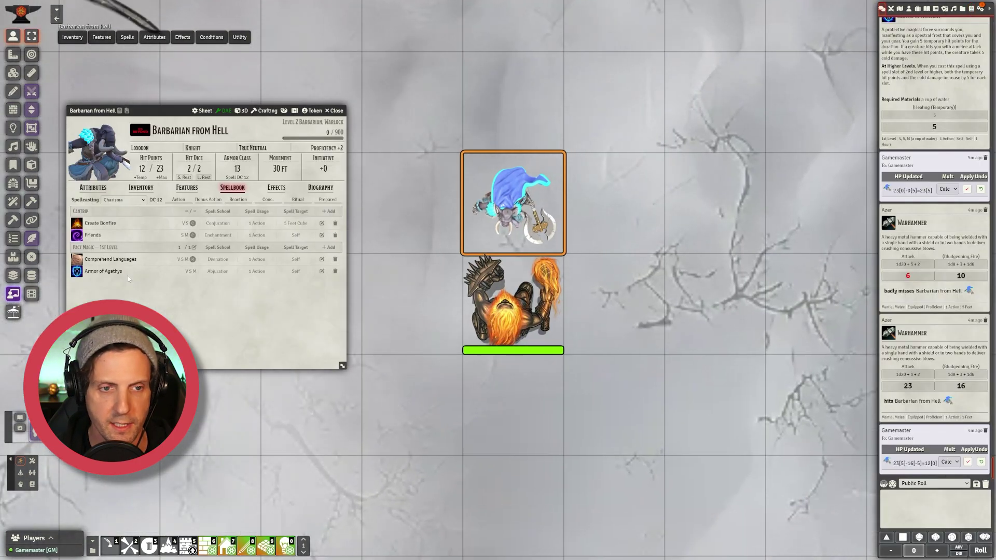
left_click(77, 271)
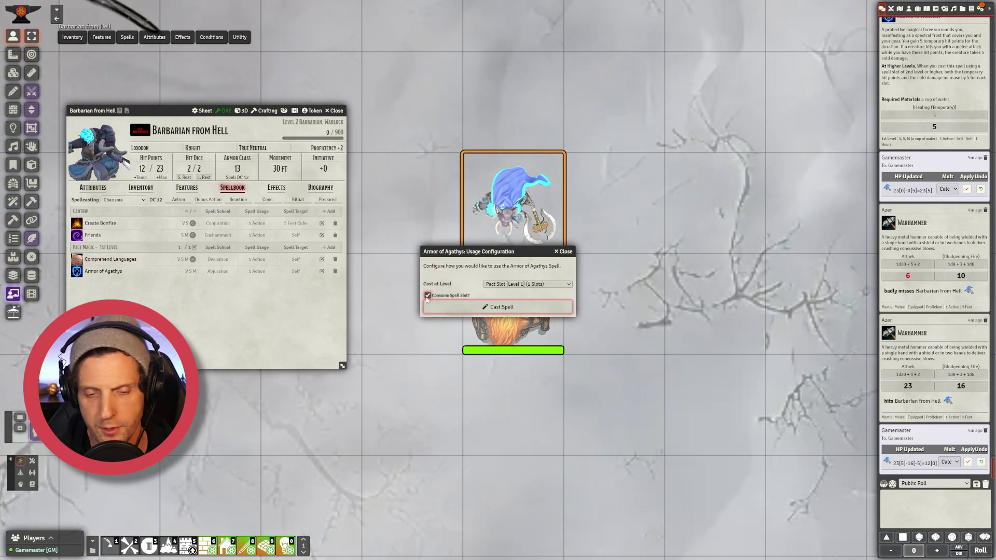
left_click(427, 296)
left_click(445, 307)
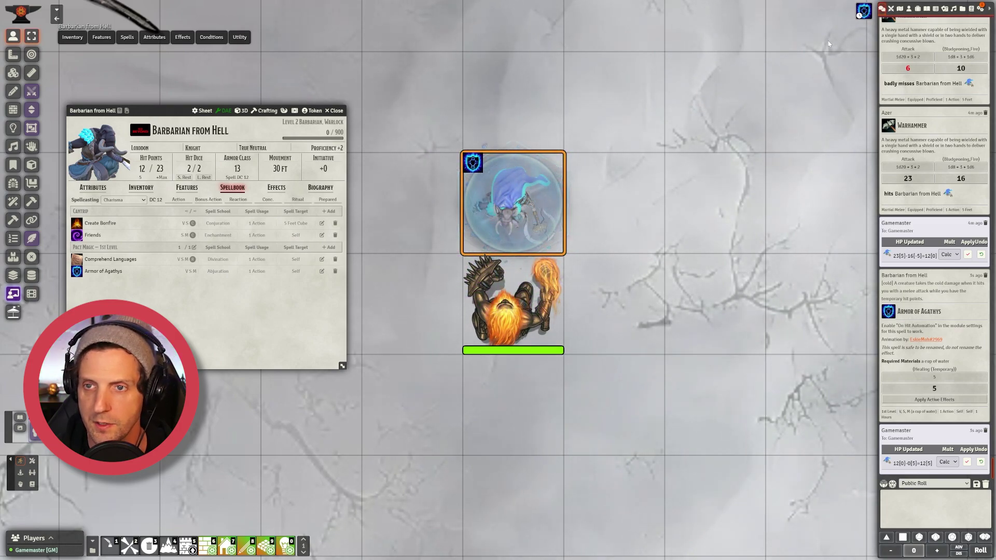
mouse_move(862, 12)
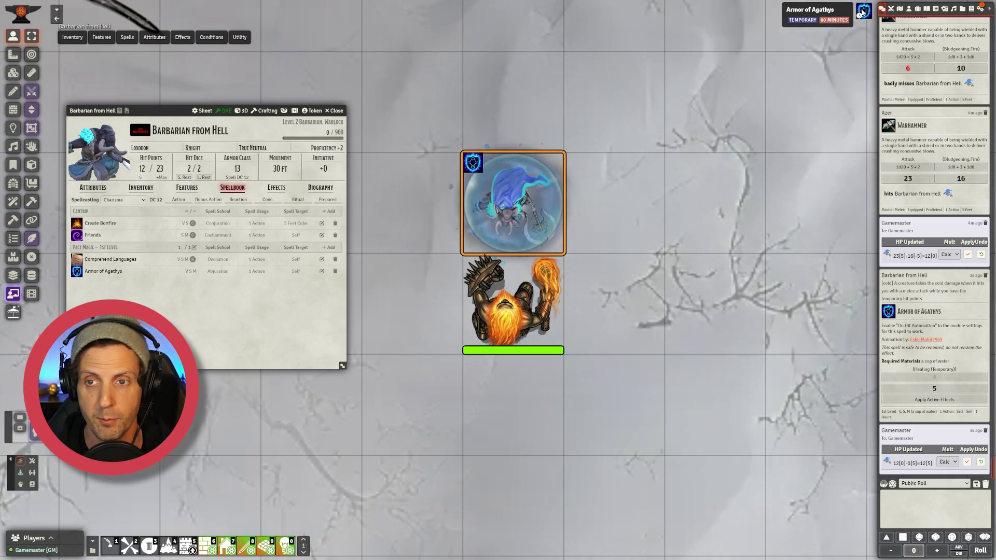
Mark the Barbarian token as the target.
scroll(652, 233, "up", 3)
left_click_drag(653, 234, 639, 337)
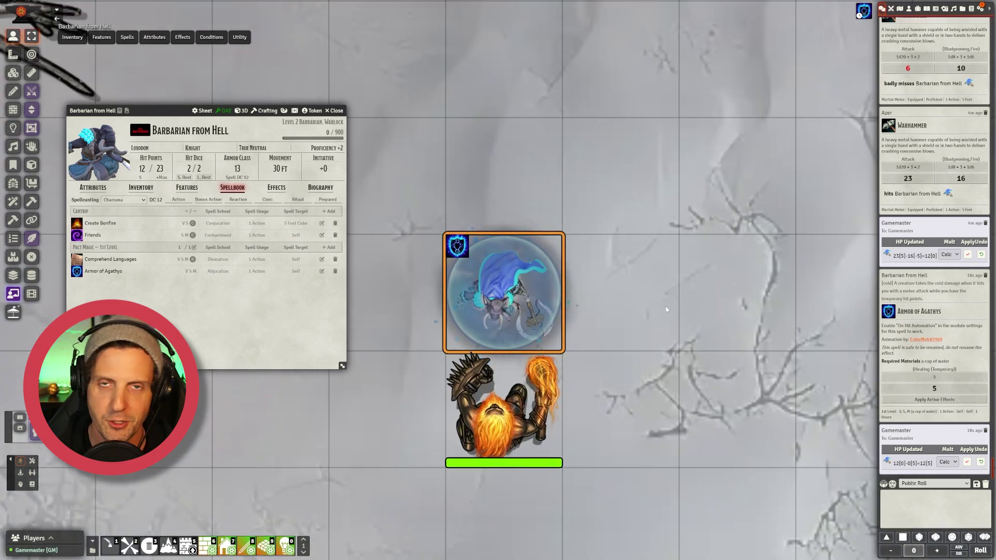
scroll(667, 309, "down", 2)
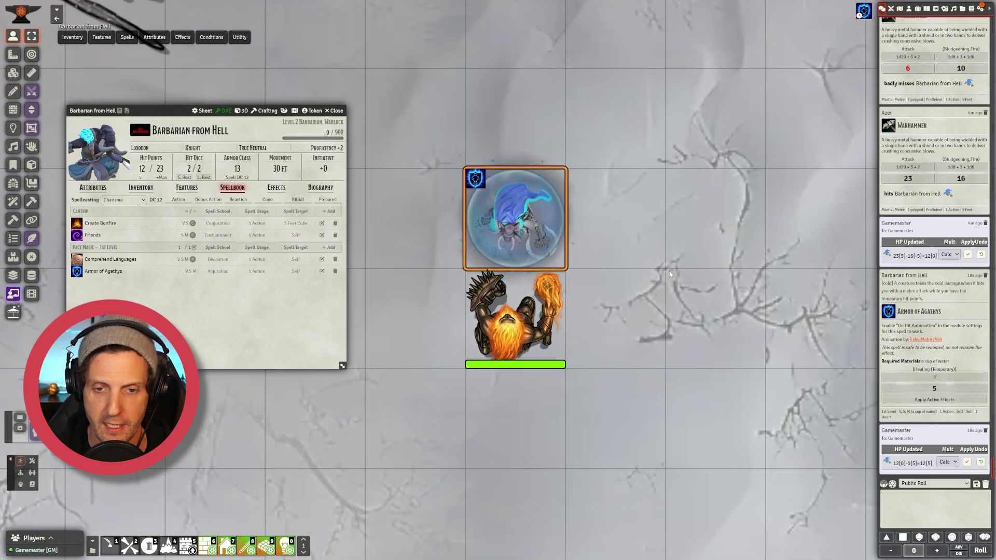
left_click_drag(668, 273, 656, 247)
right_click(530, 187)
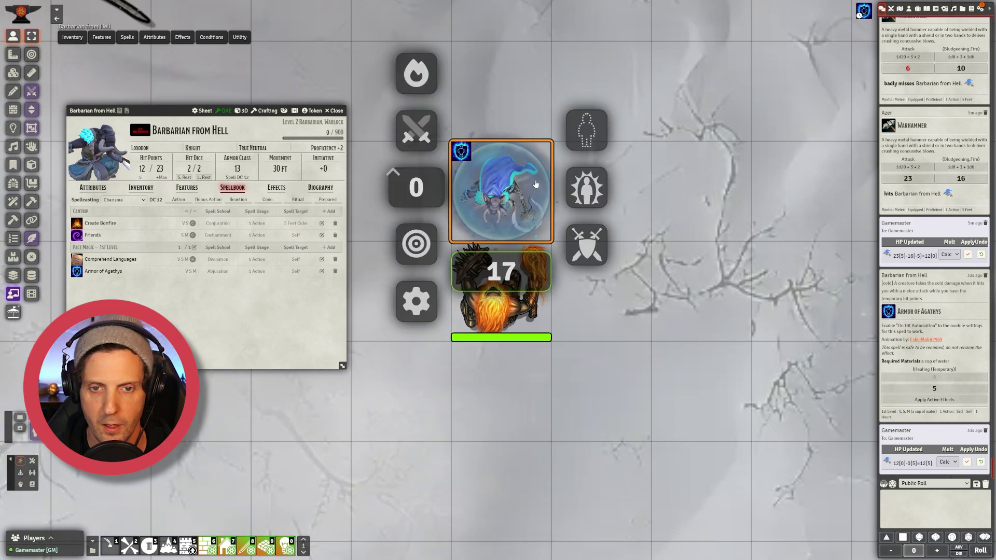
left_click(416, 245)
left_click(650, 320)
Attack the targeted Barbarian with the Warhammer from the Azer's sheet, and select the Barbarian token.
double_click(501, 287)
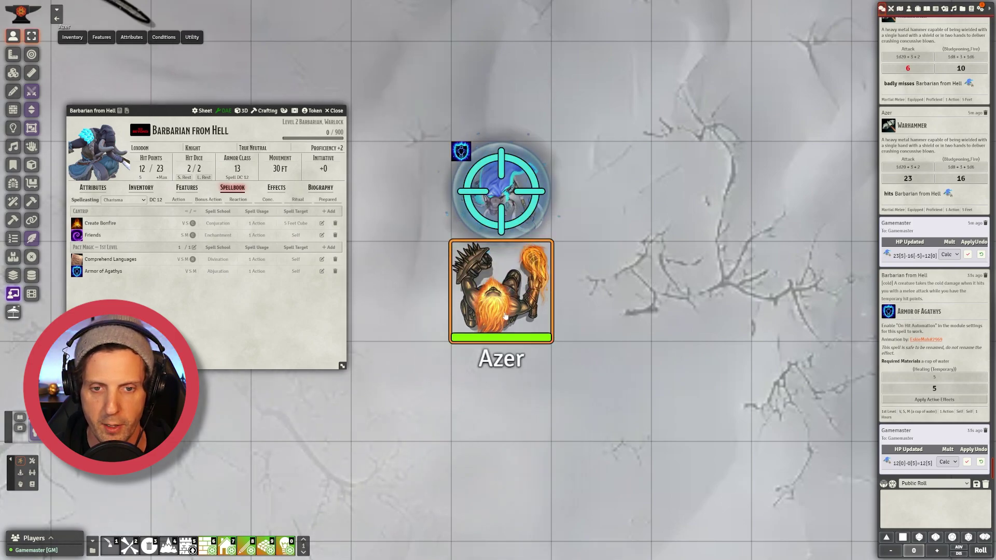
left_click(688, 204)
left_click(625, 237)
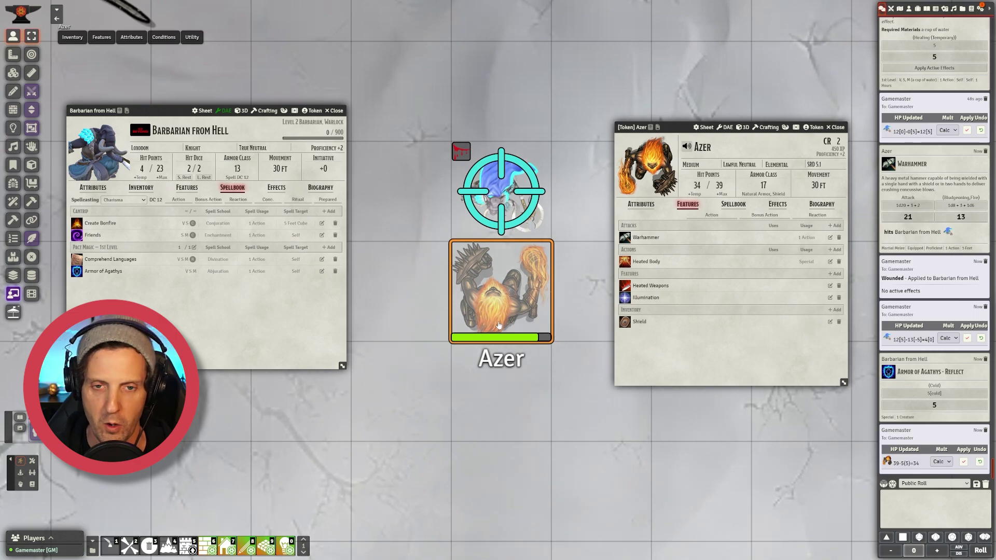
left_click(492, 195)
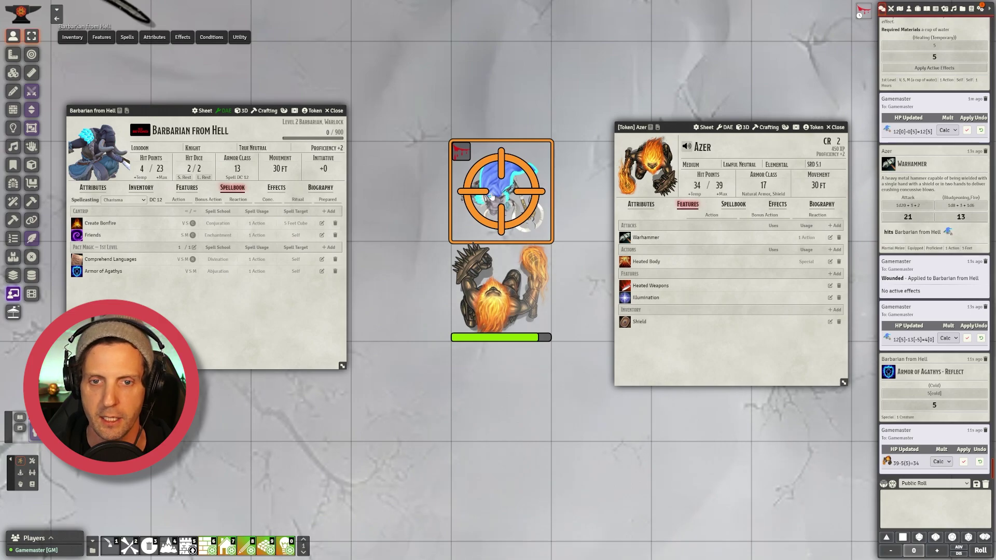
scroll(545, 381, "up", 1)
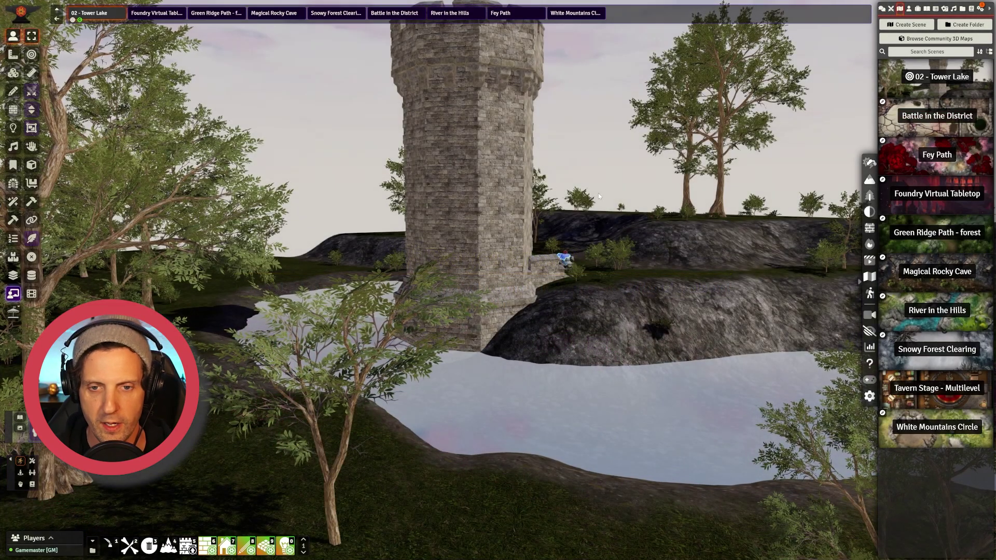
In the 02 - Tower Lake 3D scene, cast Armor of Agathys from the Barbarian's sheet without consuming a spell slot.
left_click_drag(598, 196, 512, 234)
scroll(512, 263, "up", 3)
left_click_drag(422, 252, 401, 167)
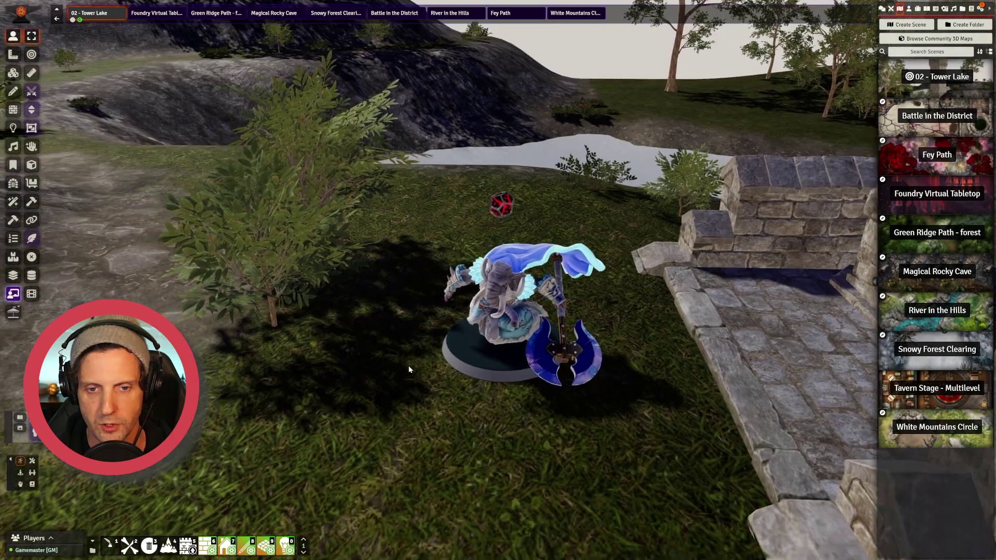
double_click(506, 243)
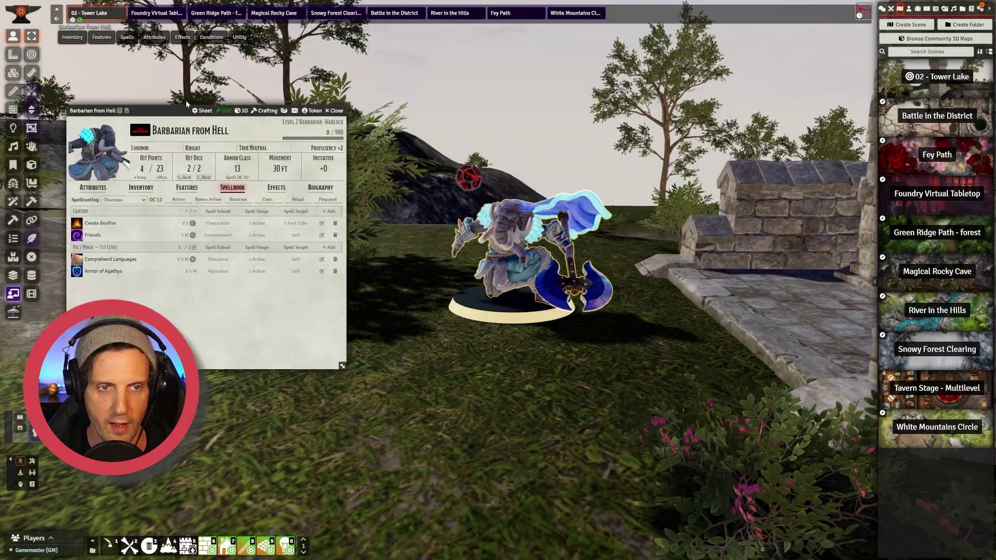
left_click_drag(184, 110, 162, 101)
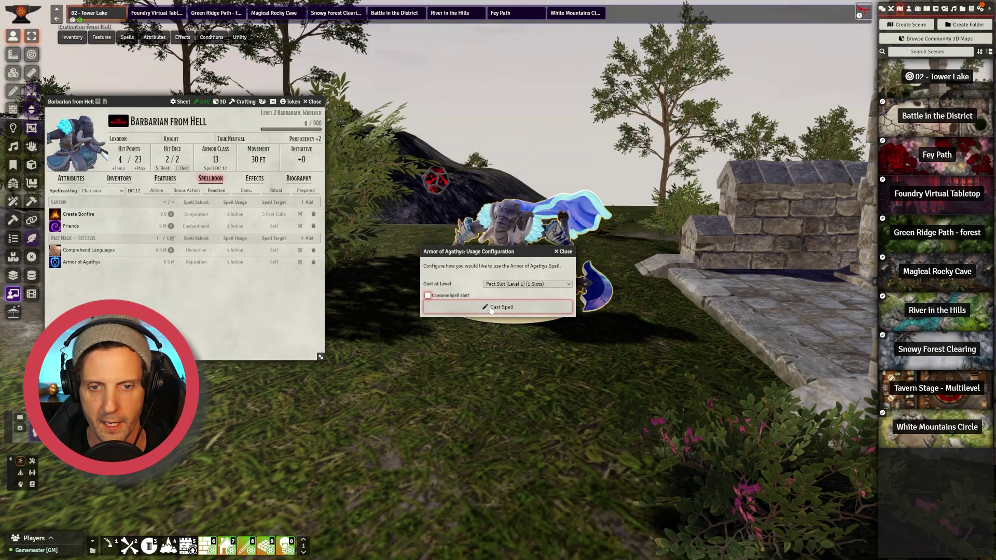
left_click(491, 308)
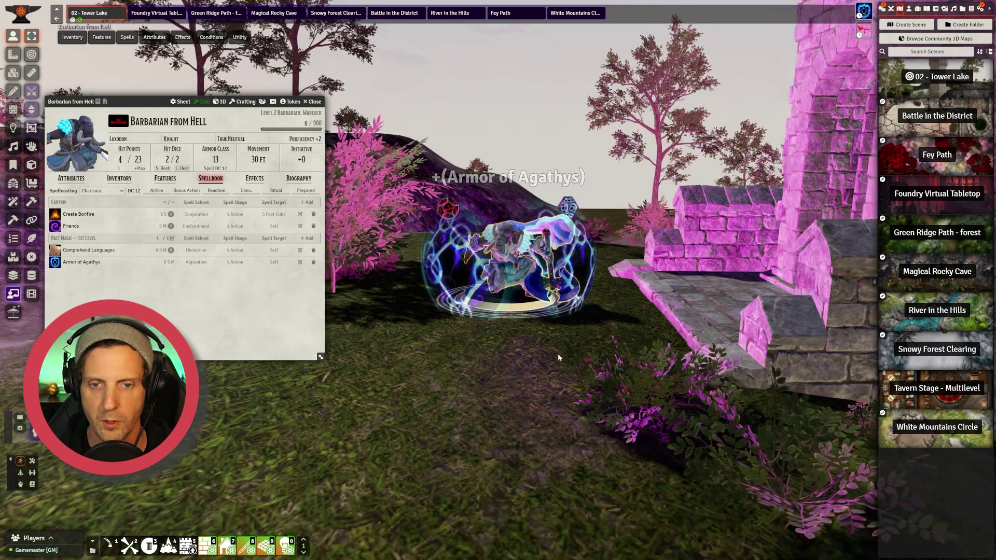
Examine the Barbarian's 3D token and its spell effect marker from several angles and distances beside the tower.
scroll(558, 354, "down", 3)
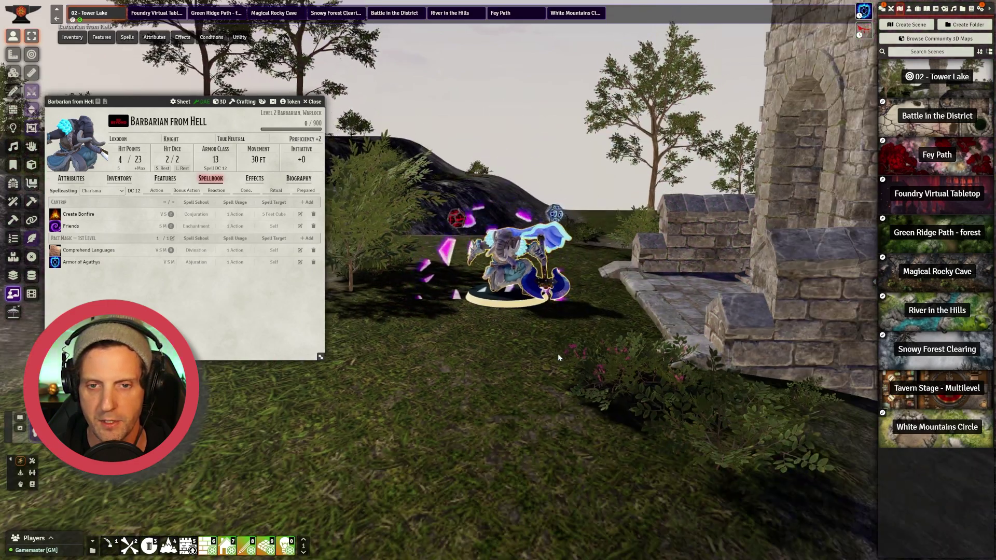
left_click_drag(558, 354, 488, 364)
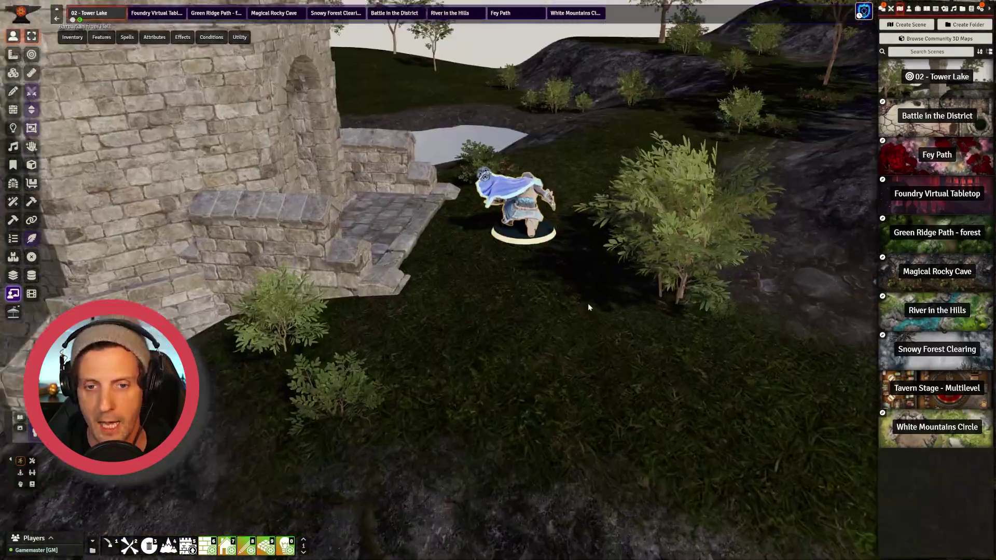
scroll(578, 306, "up", 3)
left_click_drag(570, 320, 326, 290)
scroll(327, 294, "up", 5)
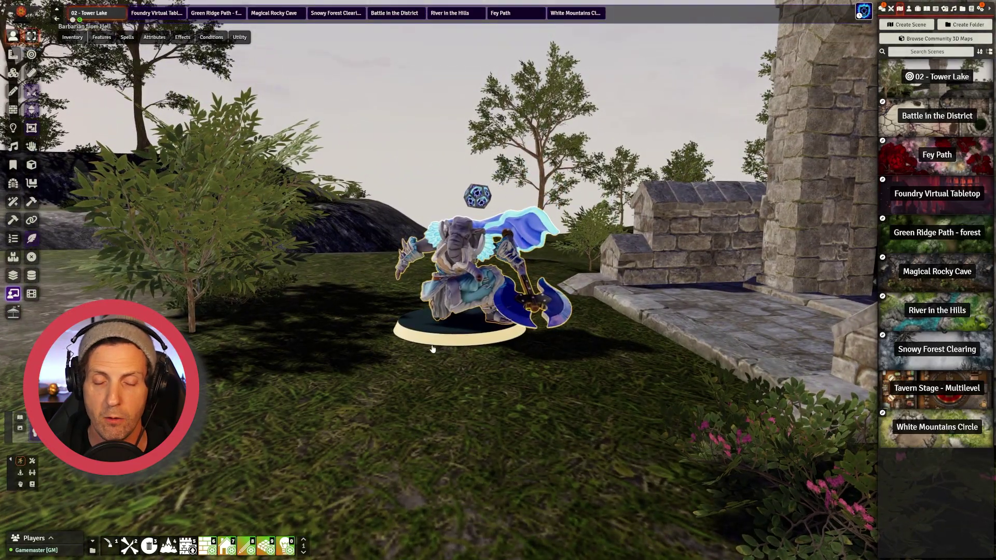
scroll(438, 292, "down", 4)
left_click_drag(438, 292, 413, 305)
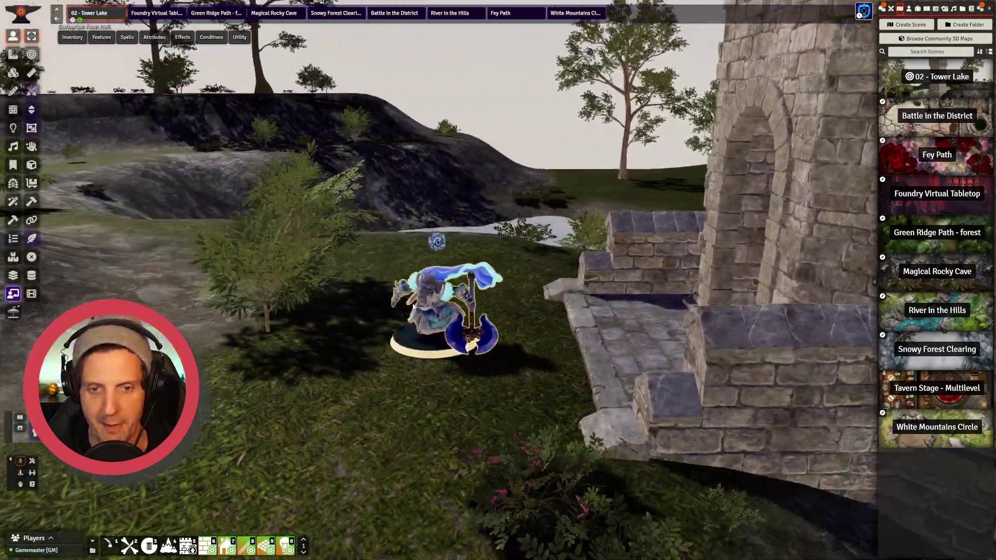
scroll(414, 306, "up", 5)
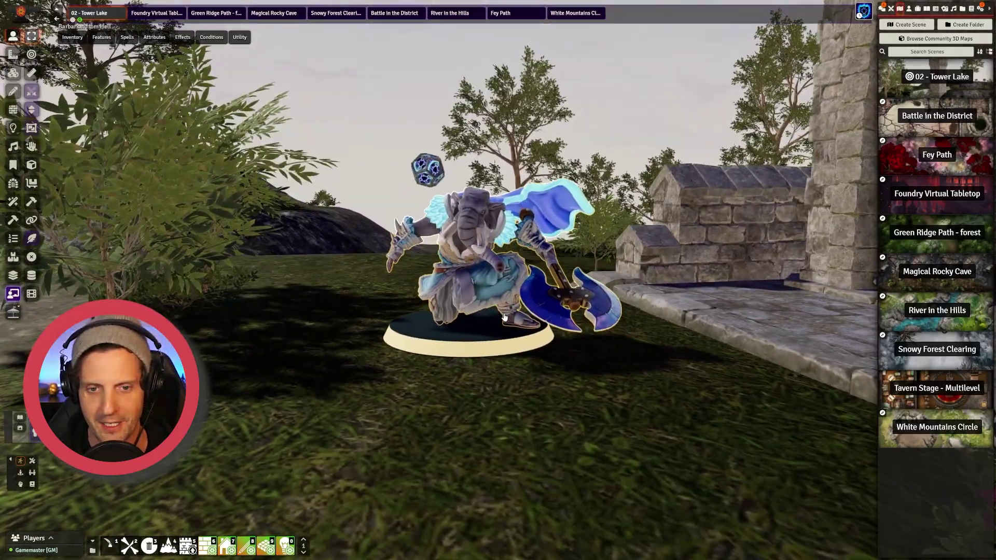
left_click_drag(504, 318, 500, 332)
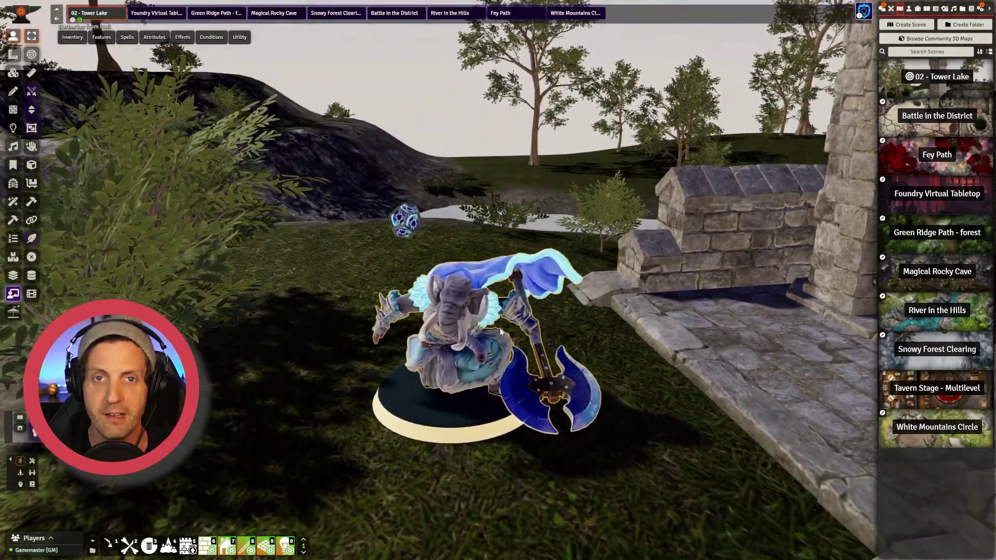
scroll(500, 332, "down", 3)
scroll(573, 356, "up", 4)
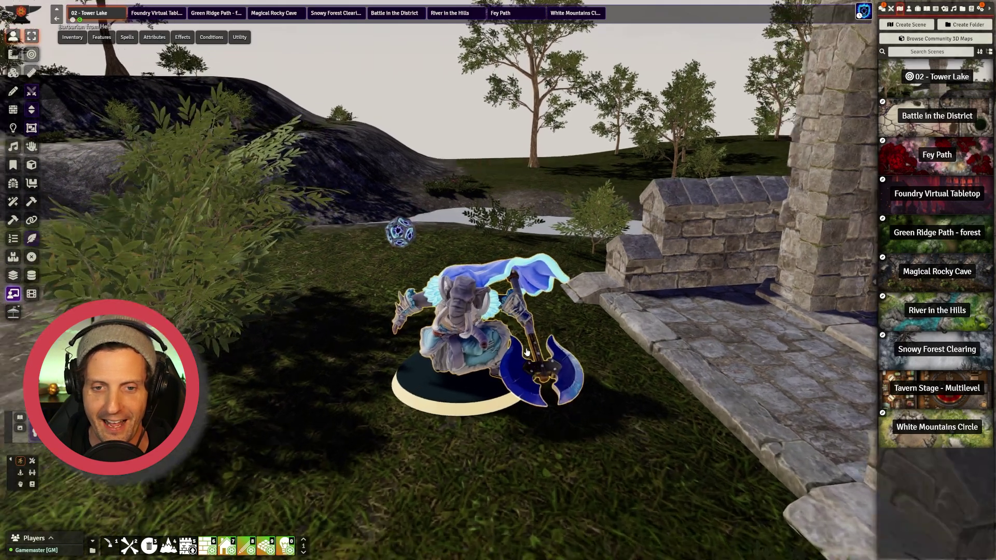
left_click_drag(573, 356, 572, 344)
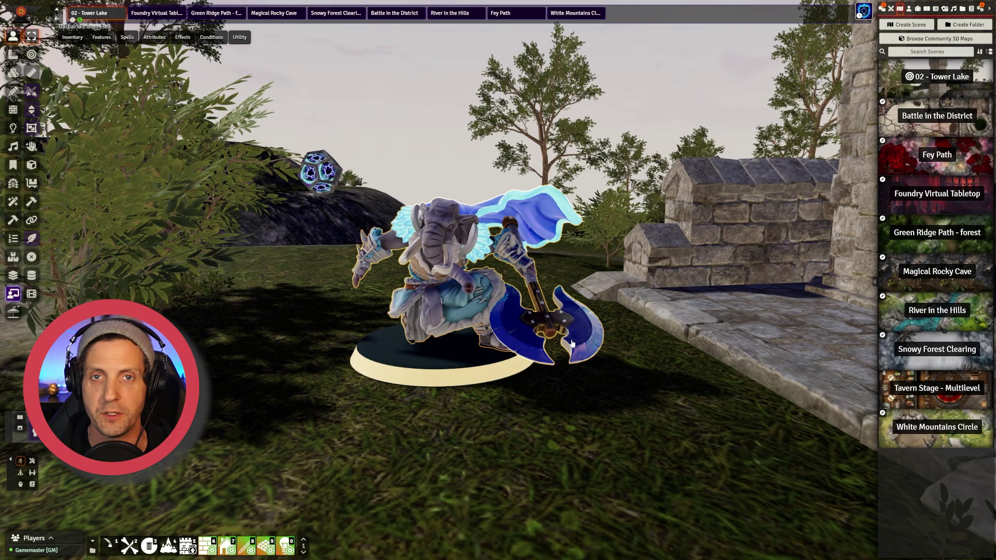
scroll(572, 344, "down", 2)
left_click_drag(573, 343, 555, 357)
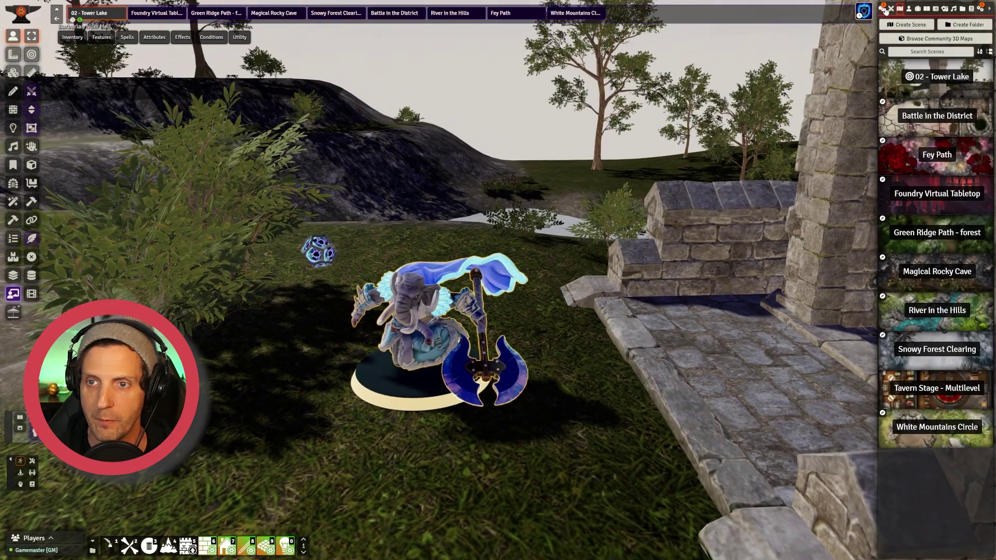
Show the chat log beside the 3D scene and collapse the scene navigation bar.
left_click(882, 9)
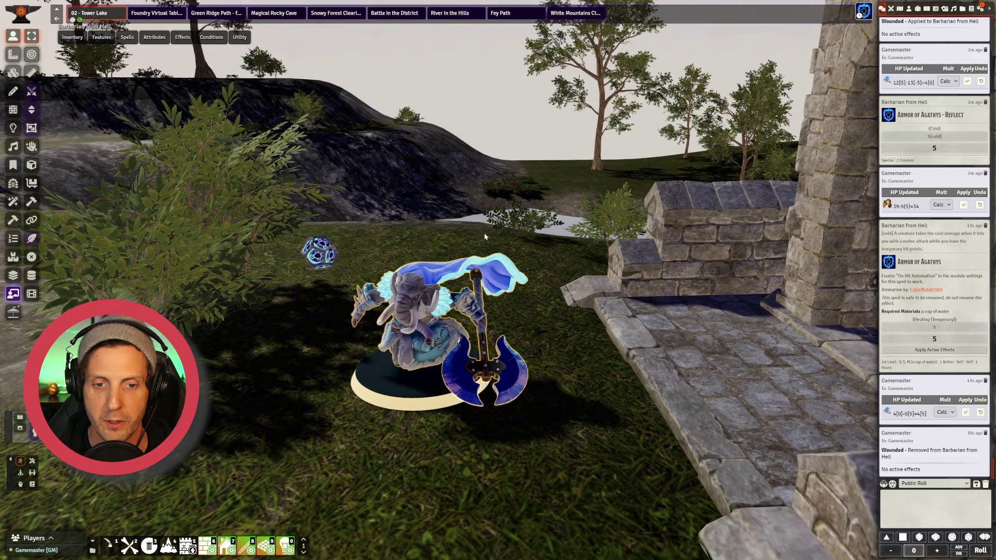
left_click_drag(465, 246, 479, 231)
left_click_drag(522, 293, 529, 302)
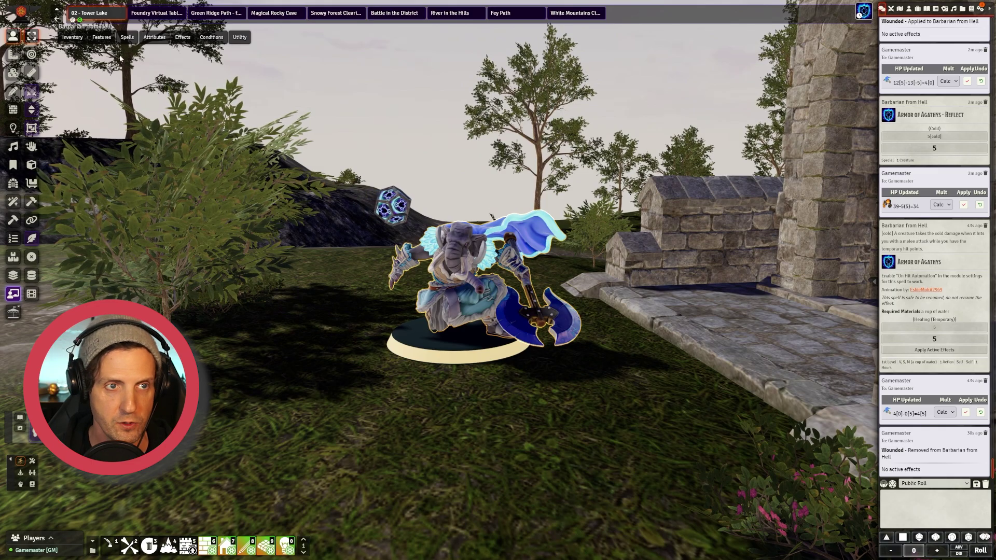
left_click(57, 13)
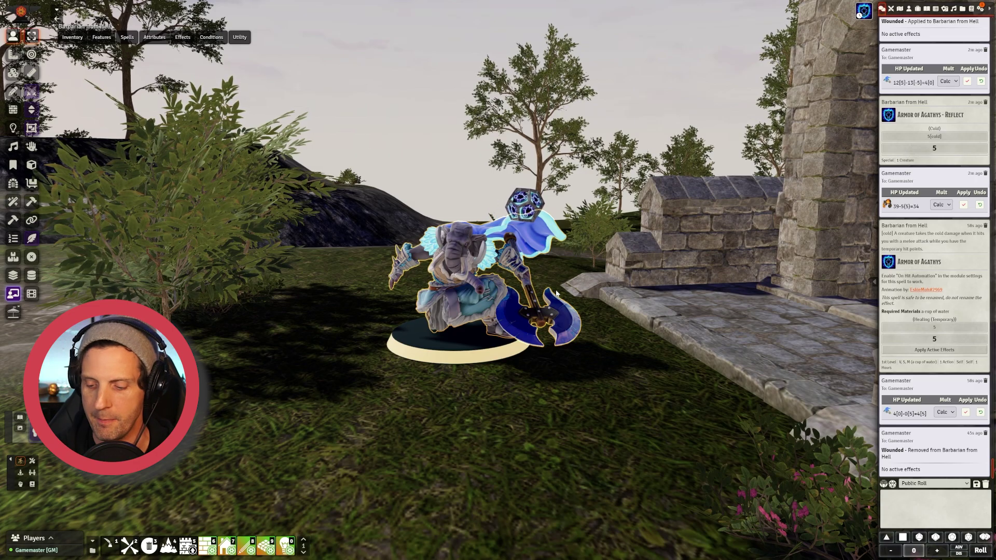
scroll(556, 293, "down", 3)
scroll(556, 291, "up", 5)
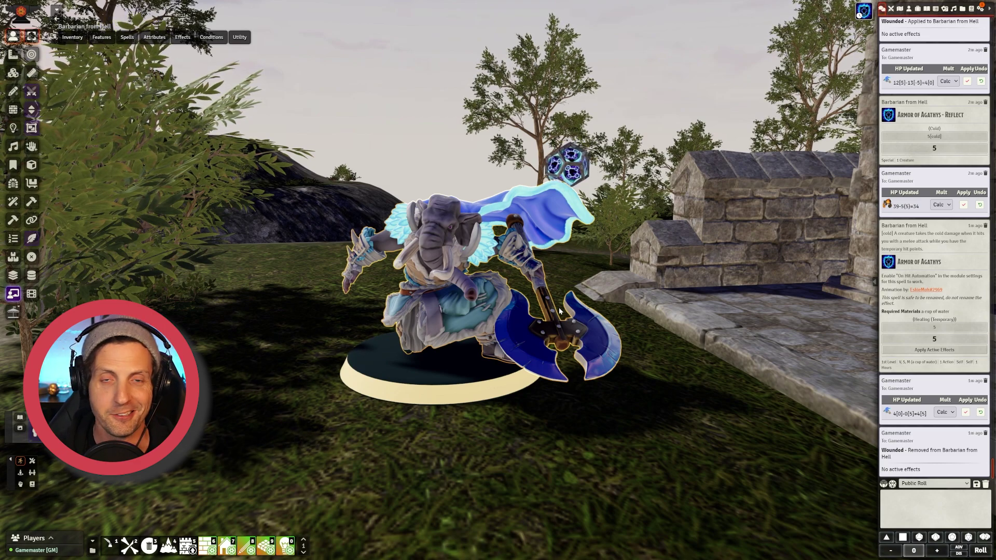
scroll(559, 310, "down", 4)
scroll(559, 310, "up", 4)
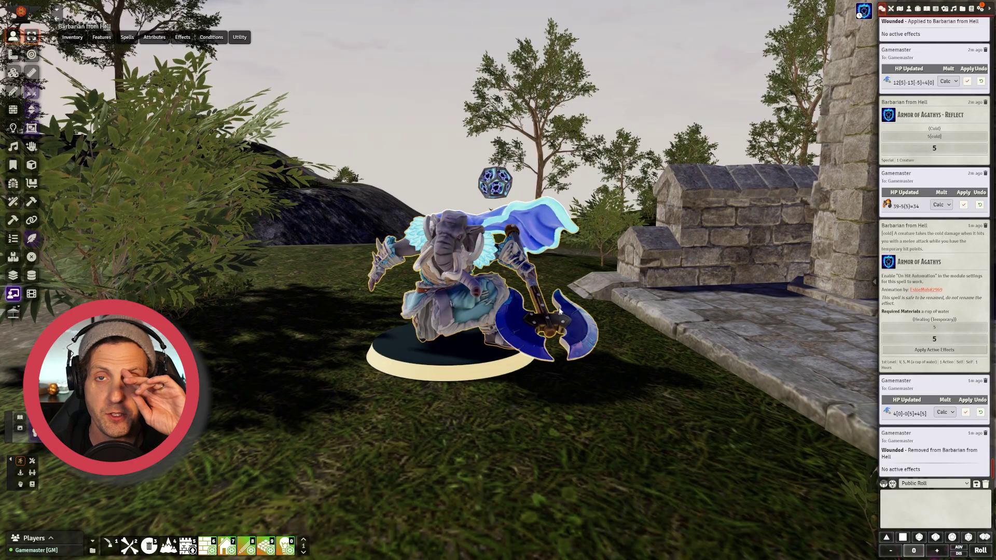
scroll(559, 311, "down", 3)
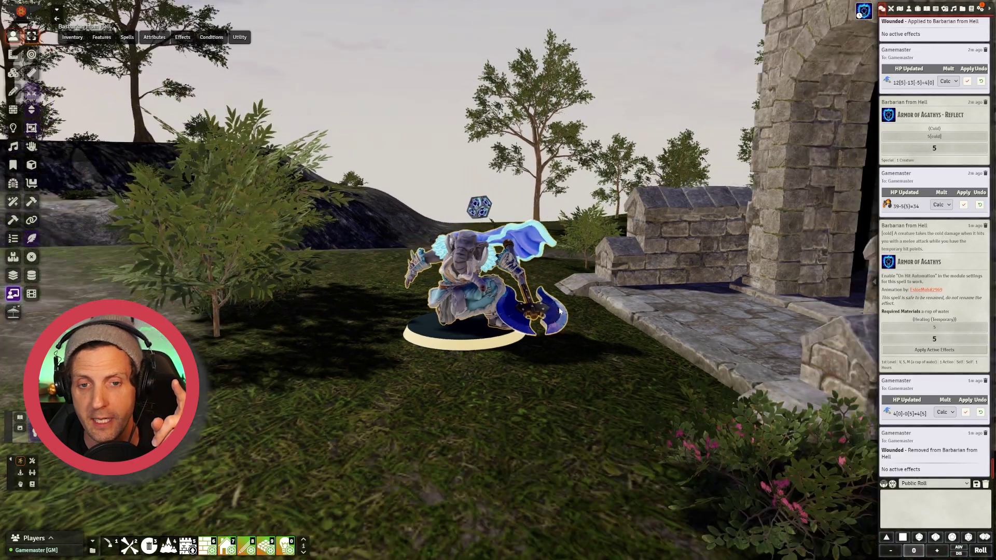
left_click_drag(556, 308, 567, 347)
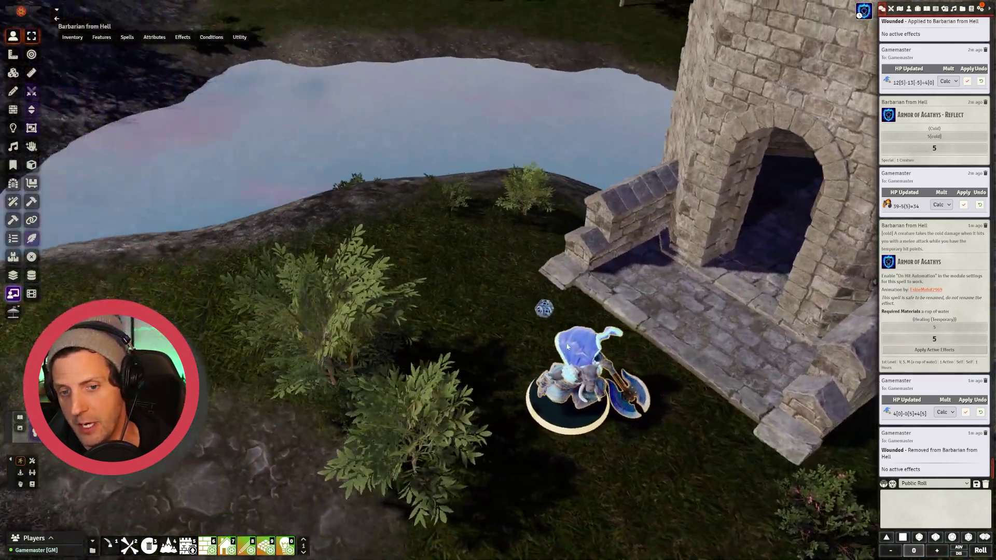
scroll(567, 346, "up", 5)
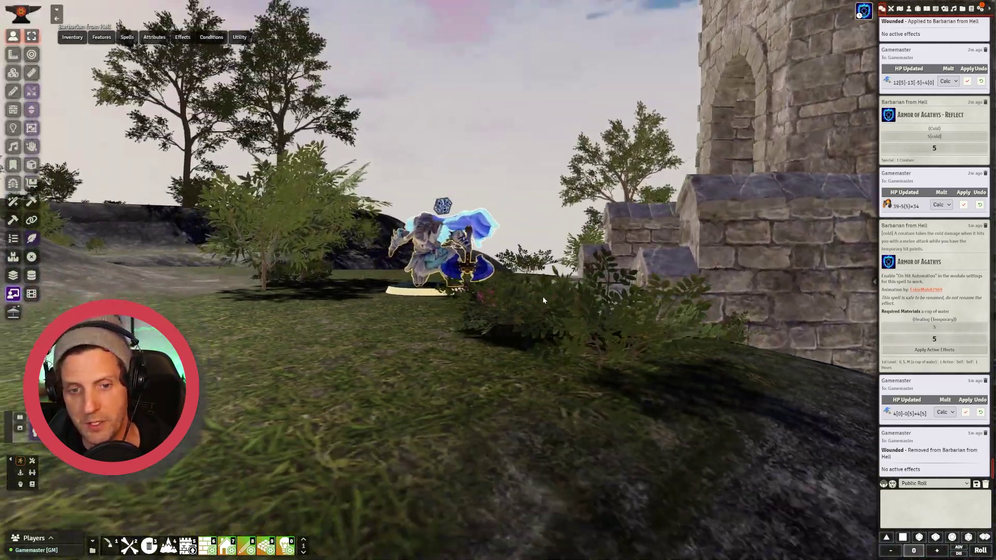